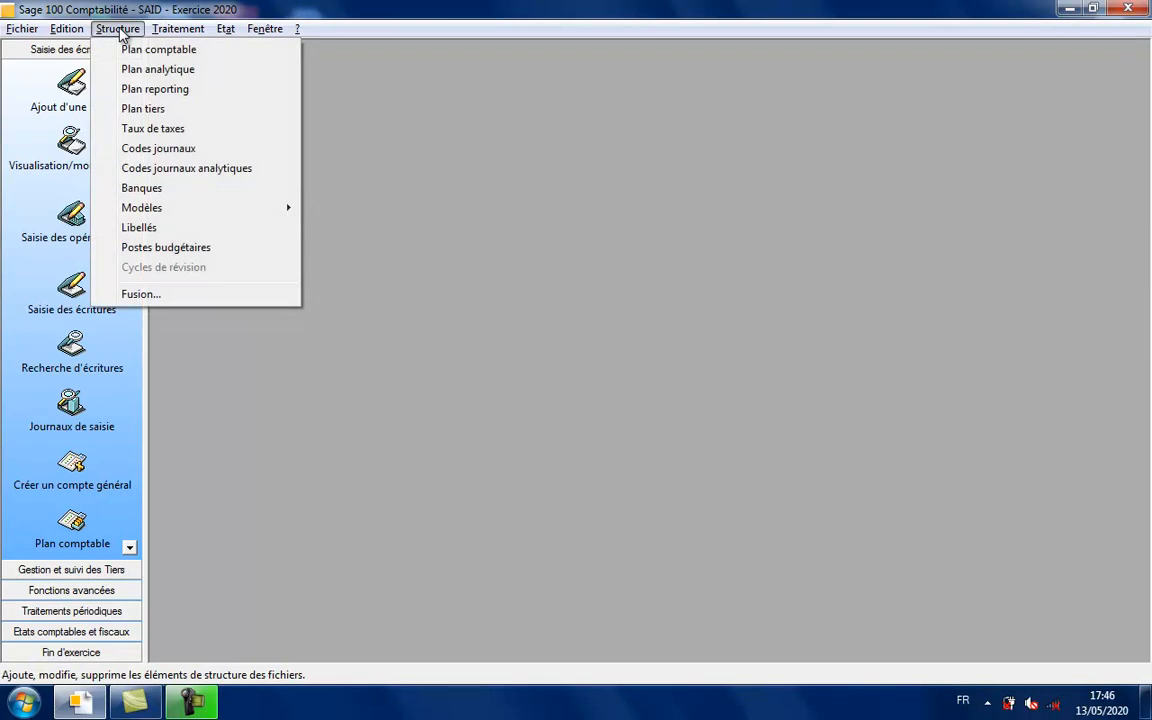
Add a new tax to the tax rates list with direction Déductible and code T20
left_click(130, 137)
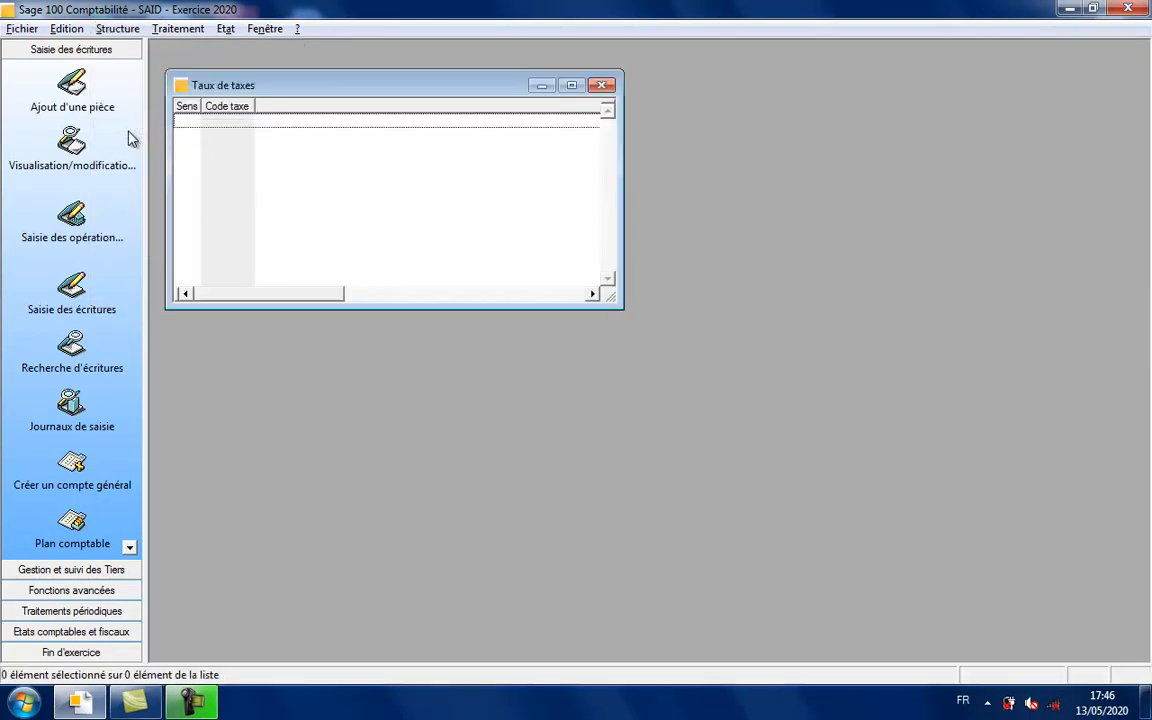
right_click(332, 170)
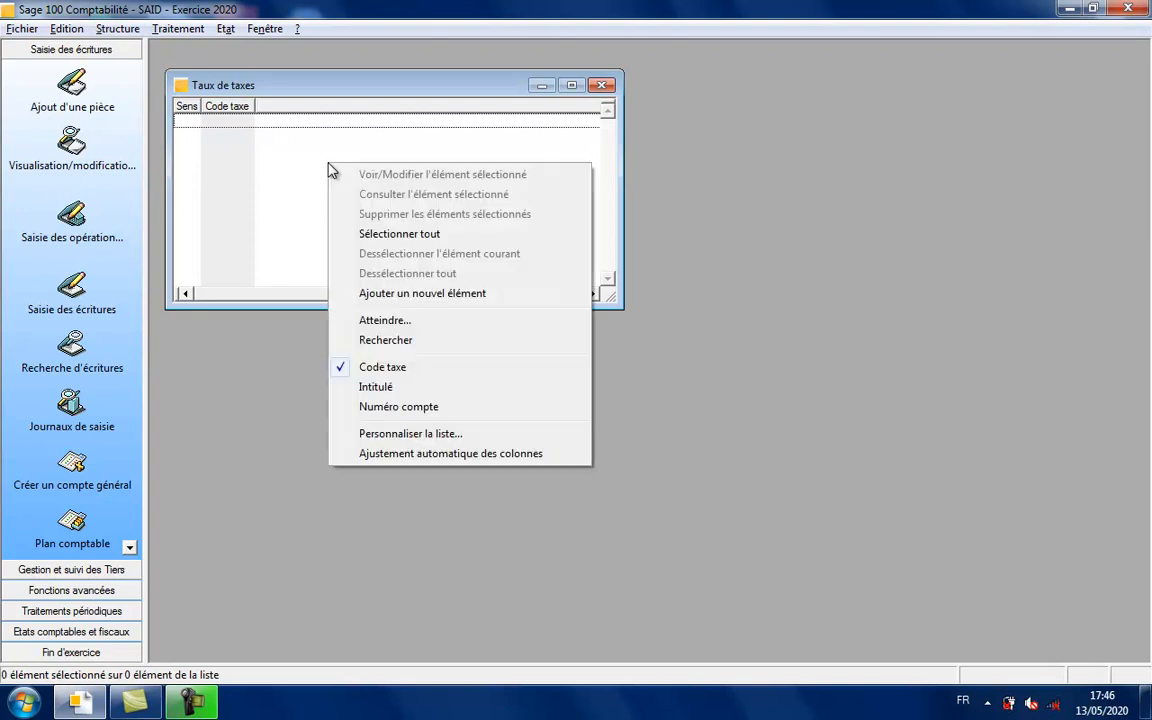
left_click(397, 294)
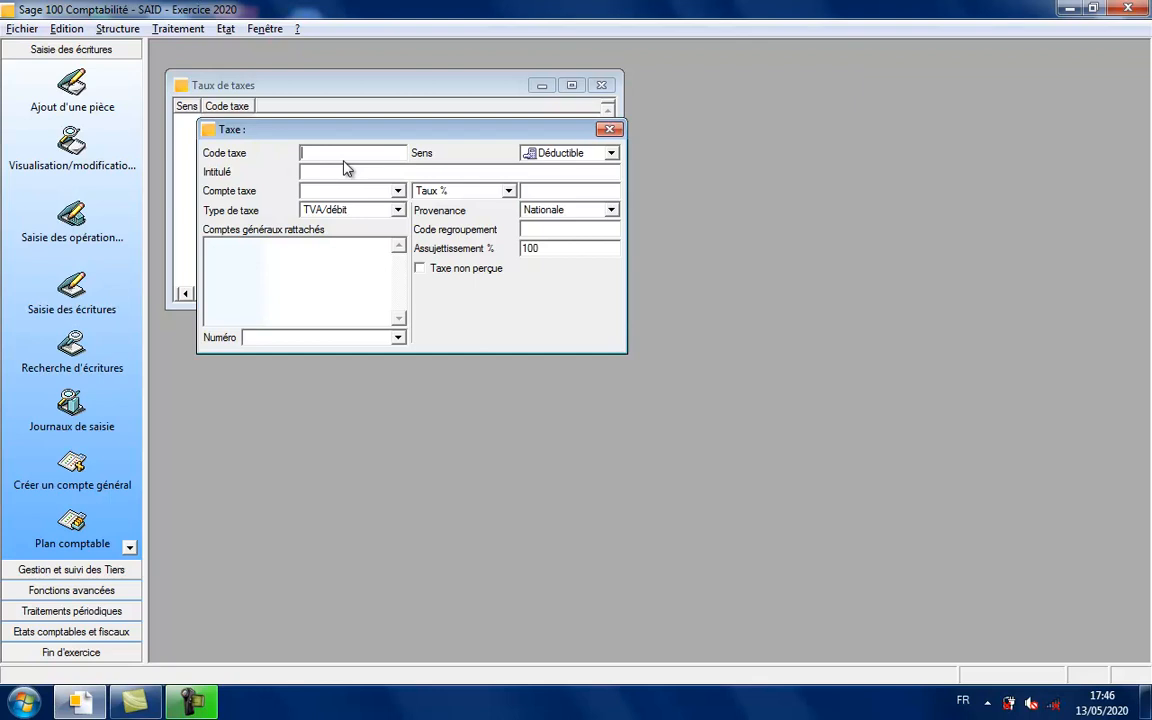
left_click(612, 156)
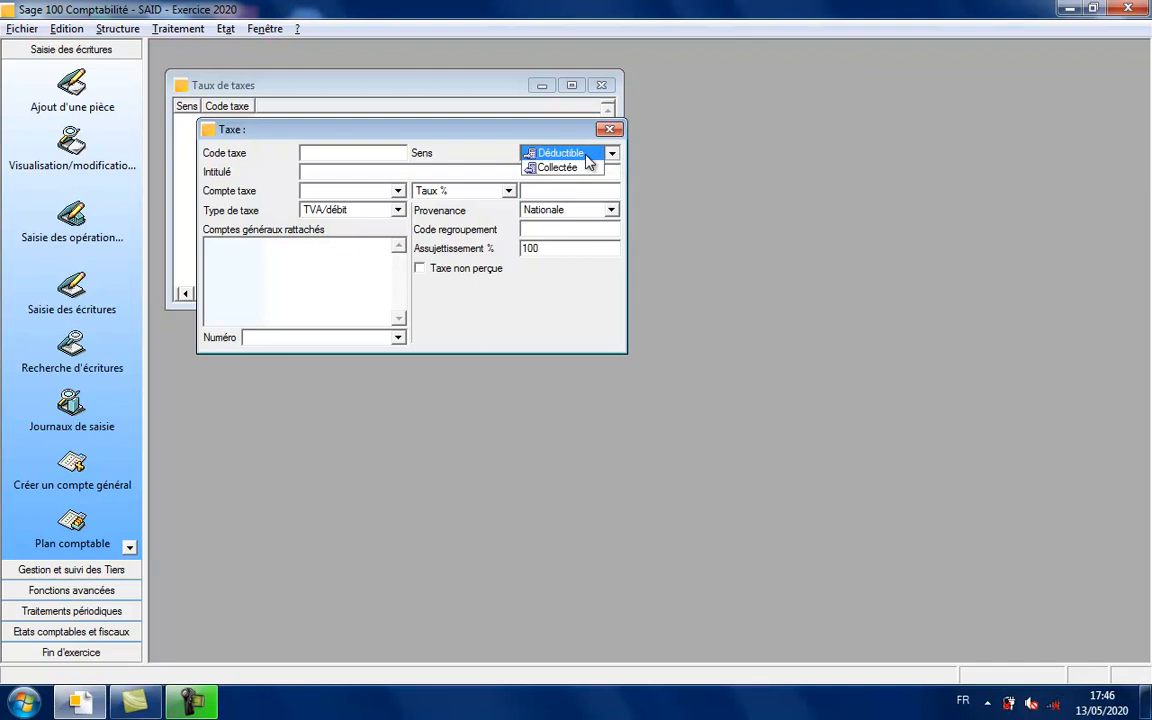
left_click(585, 155)
left_click(381, 155)
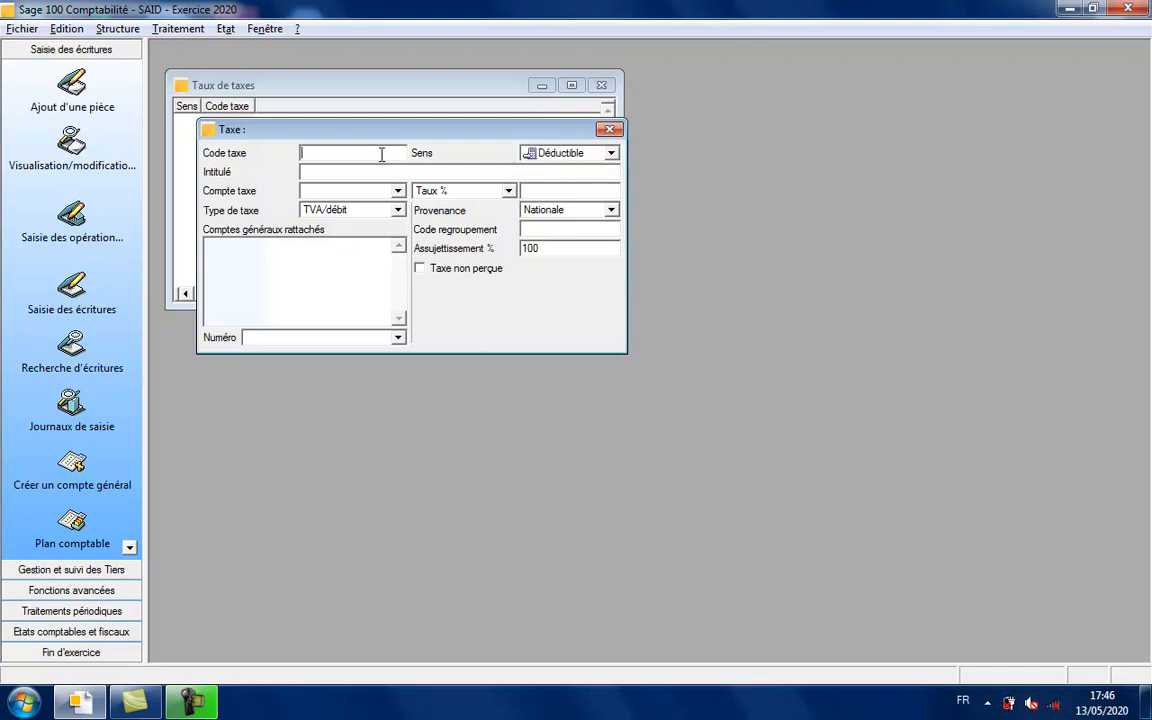
type("T20")
Title the T20 tax "TVA RECUP SUR CHARGE 20%"
left_click(332, 176)
type("TVA RUCUP ")
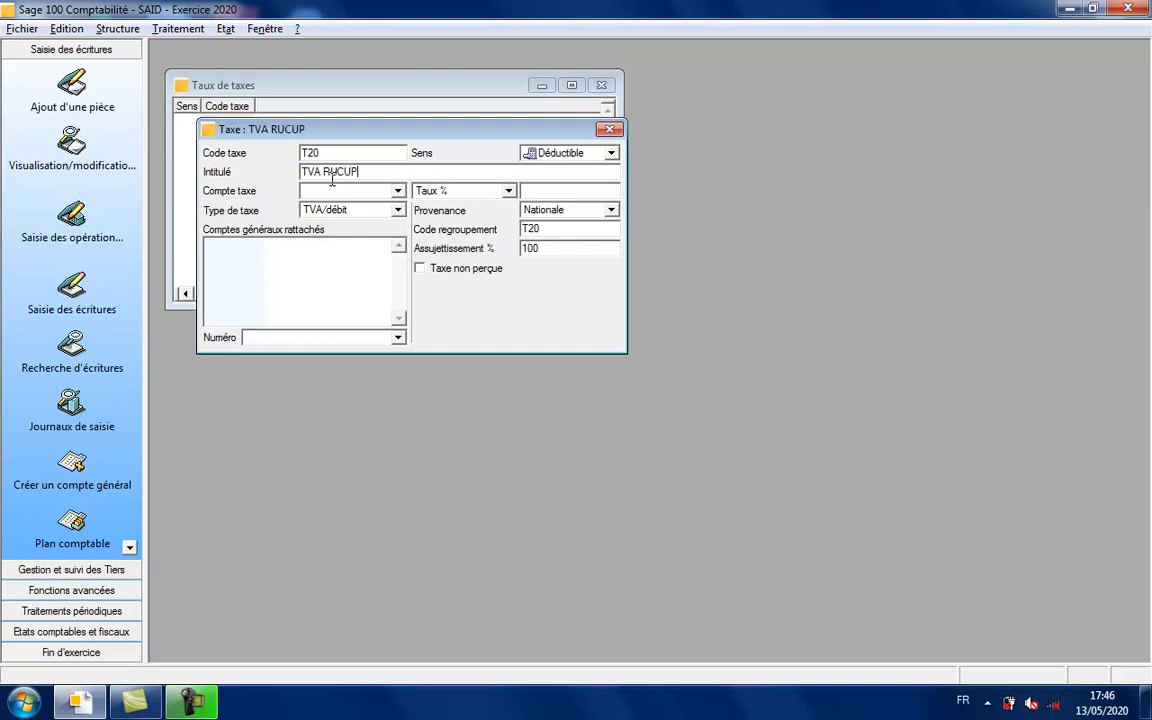
type("==")
key("BackSpace")
key("BackSpace")
key("BackSpace")
key("BackSpace")
key("BackSpace")
key("BackSpace")
key("BackSpace")
type("ECUP SUR ")
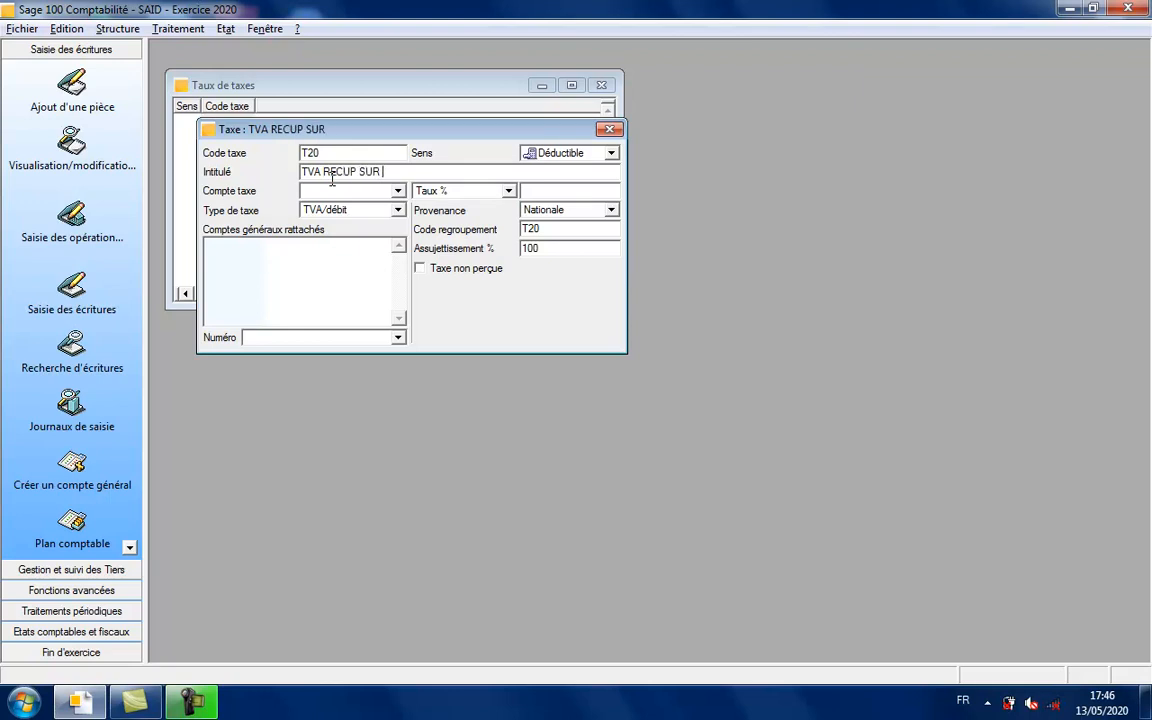
type("CHARGE 20%")
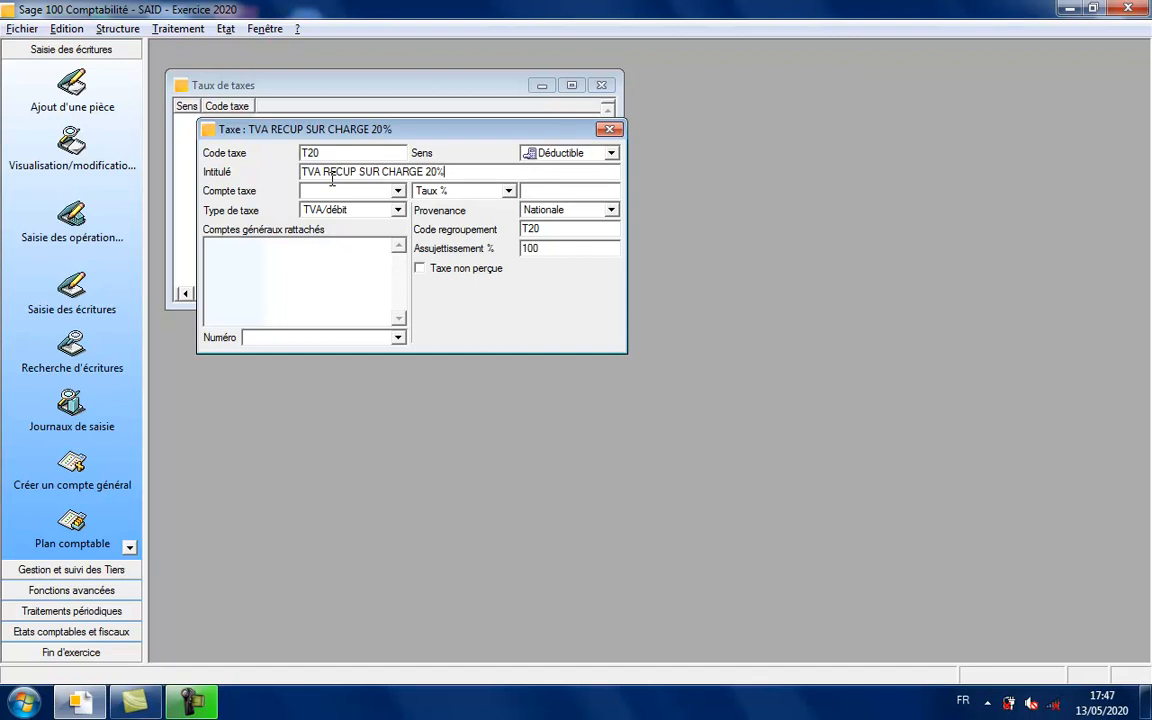
Assign tax account 34552000 to the T20 tax and set its rate to 20%
left_click(339, 191)
type("34552000")
left_click(587, 187)
type("20")
Attach general accounts 61110000 and 61220000 to the T20 tax and close its form
left_click(296, 339)
type("611")
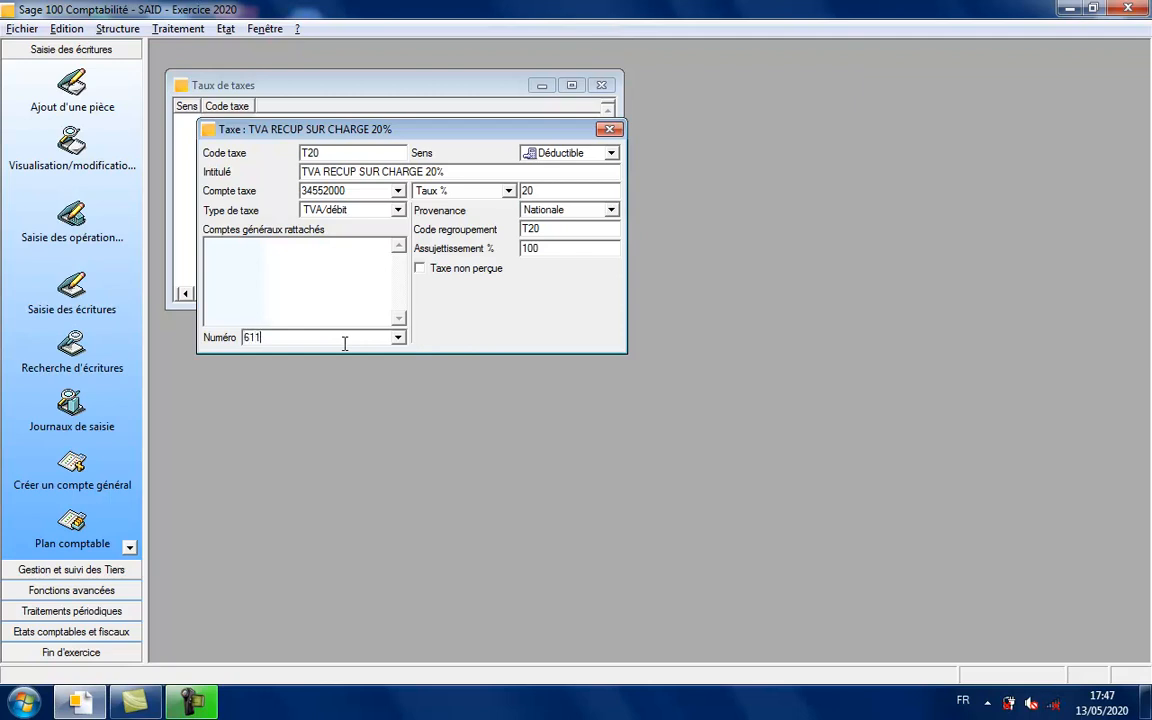
type("10000")
key("Return")
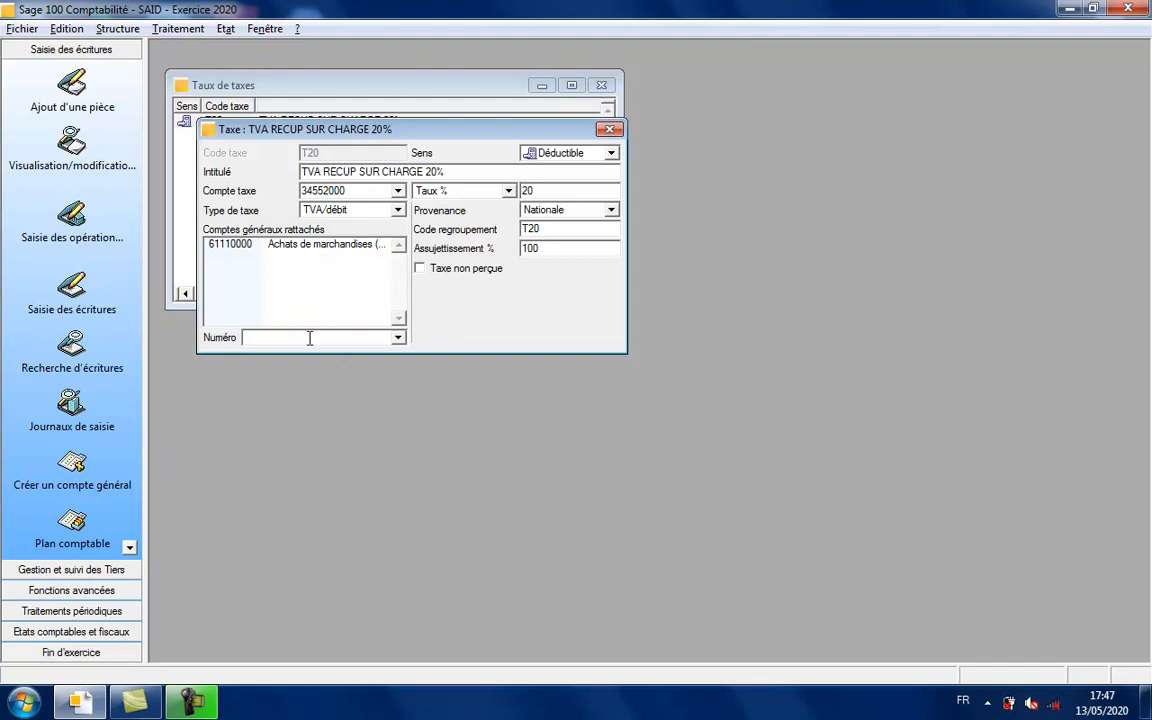
type("6122")
left_click(398, 338)
left_click(400, 339)
key("Return")
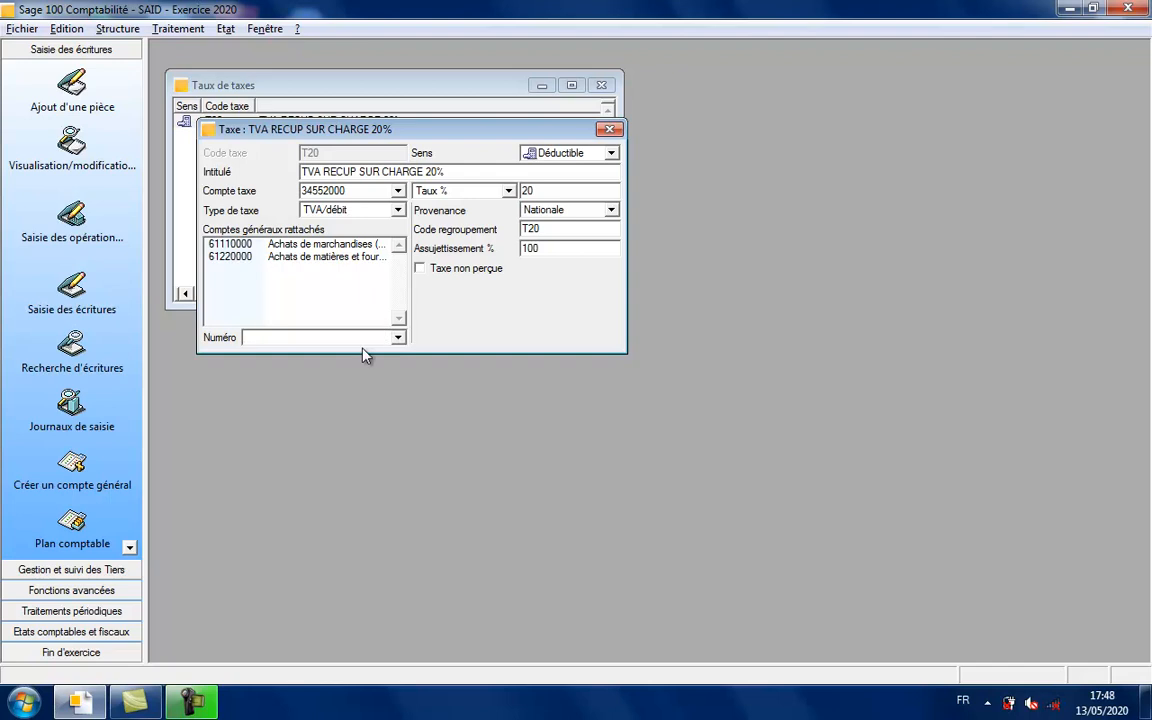
left_click(609, 130)
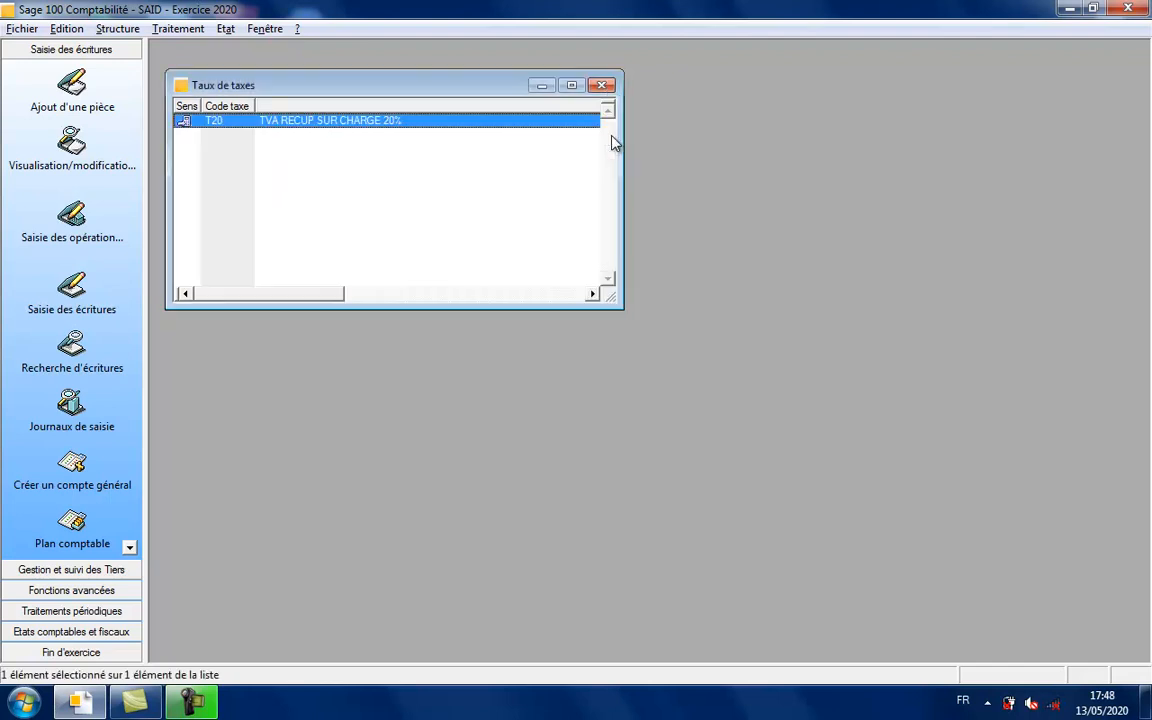
Add a second tax with direction Collectée, code F20 and title "TVA FACTUREE"
right_click(365, 186)
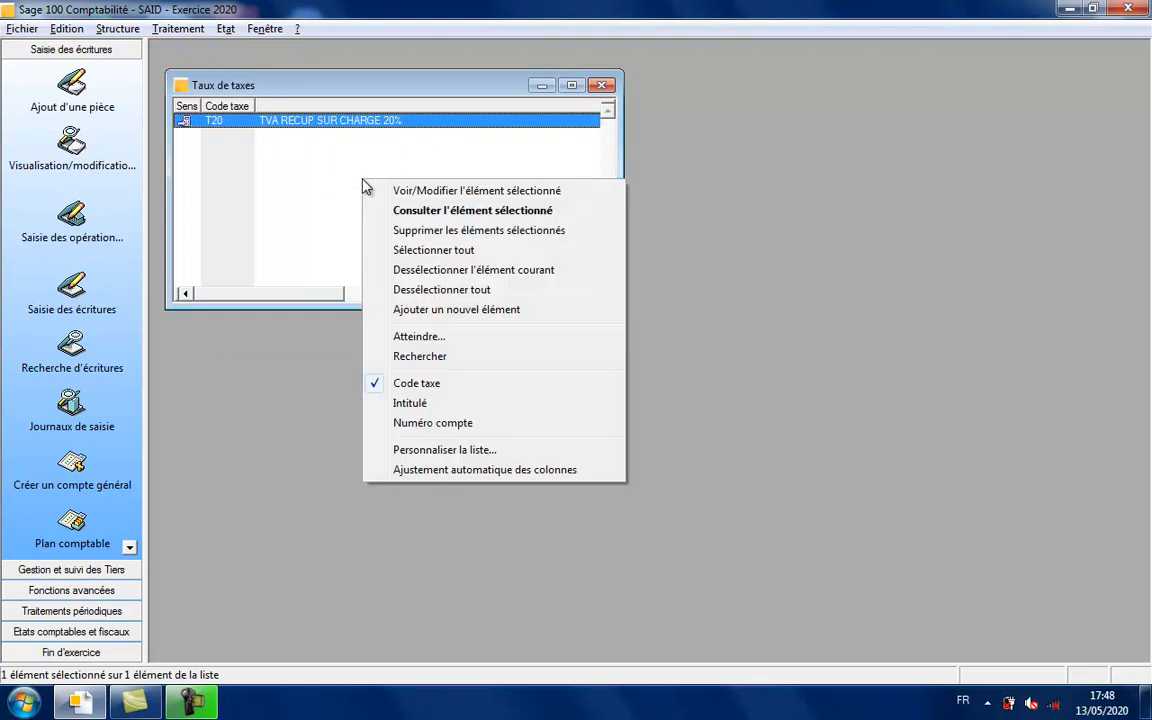
left_click(414, 310)
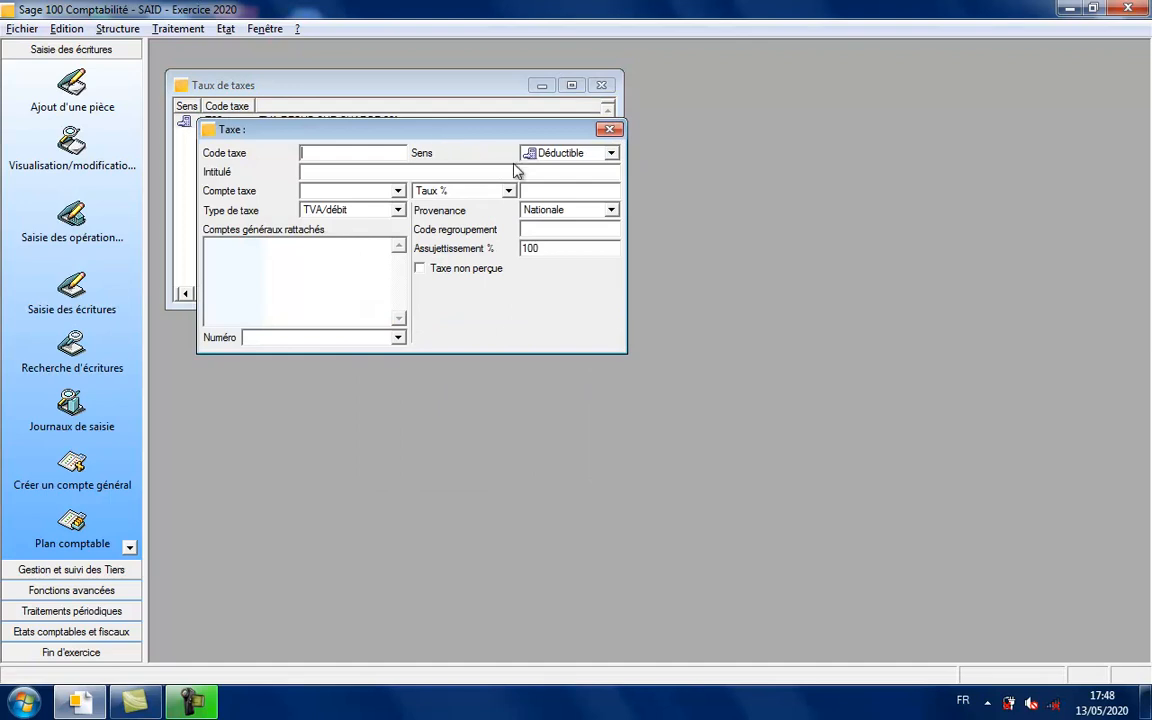
left_click(611, 153)
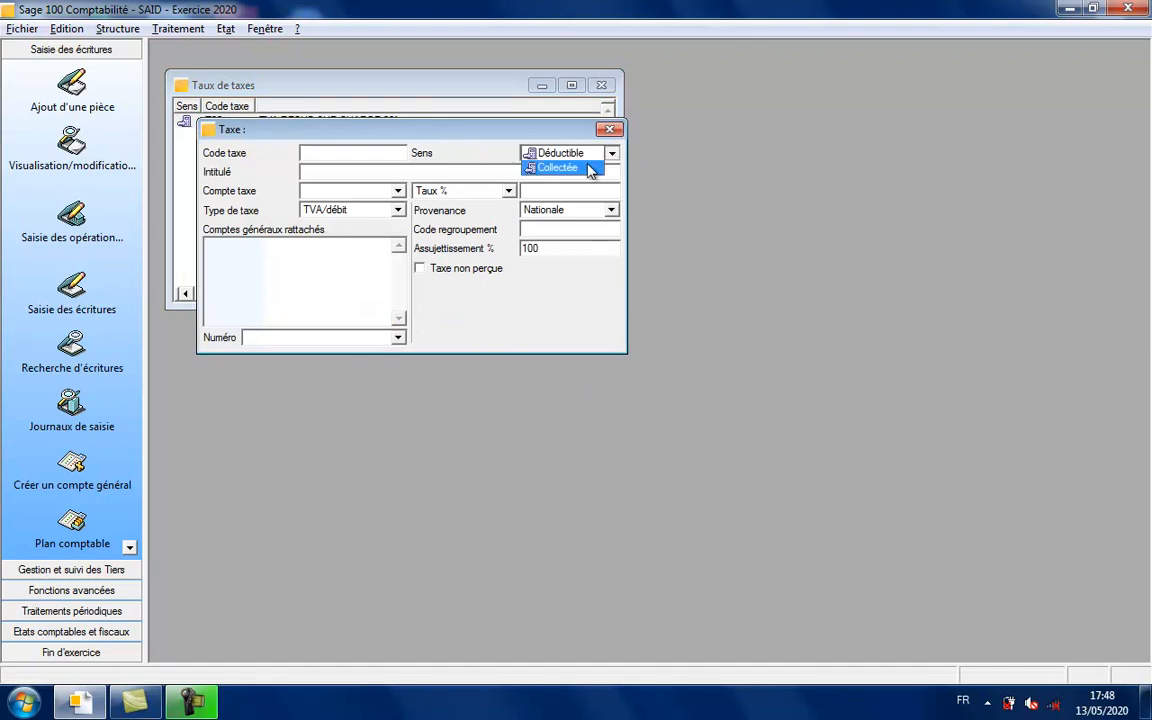
left_click(591, 169)
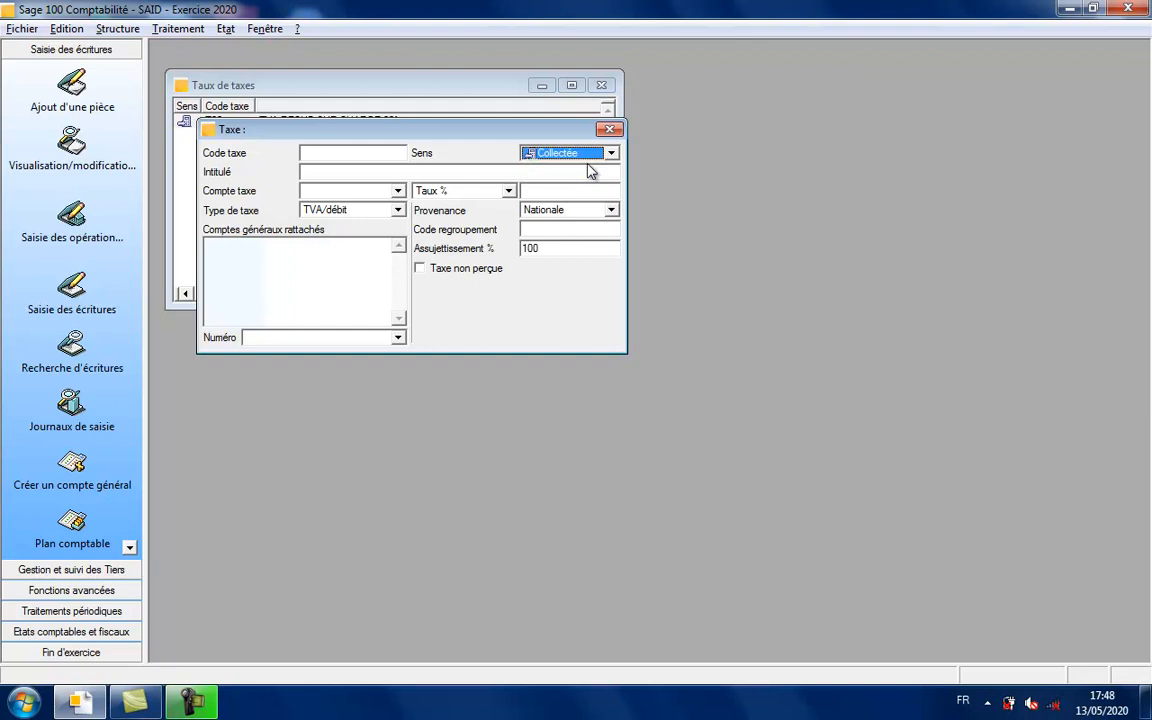
left_click(378, 155)
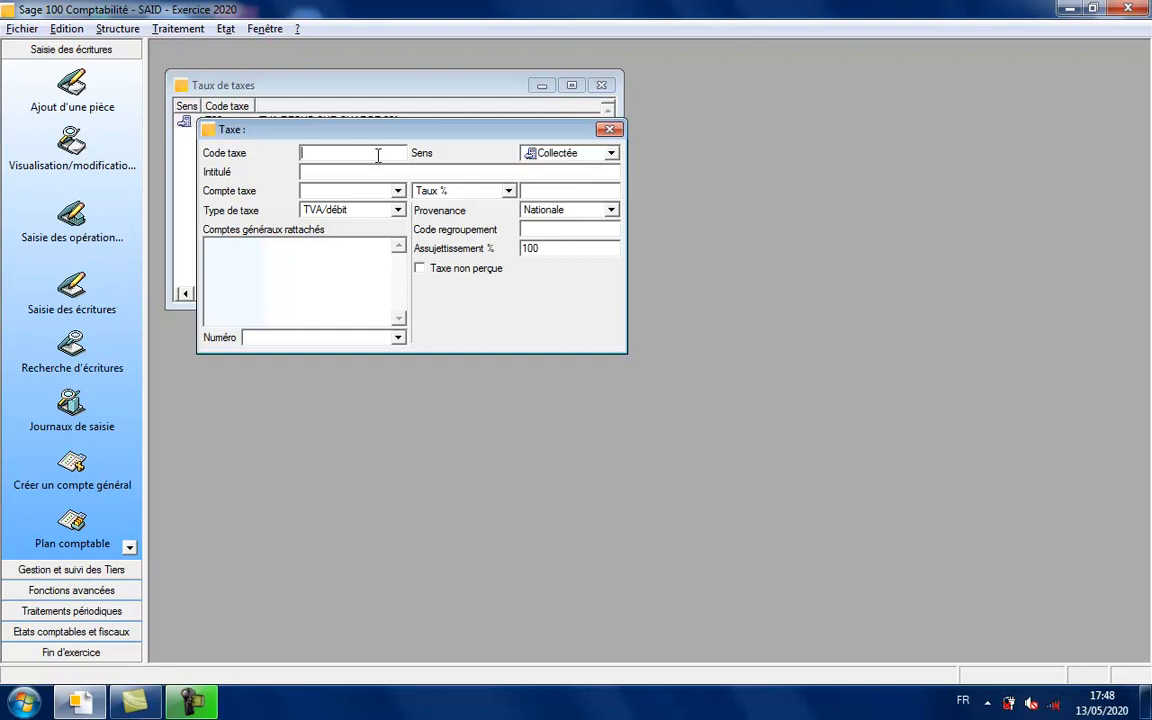
type("F20")
left_click(328, 172)
type("TVA FACTUREE")
Give the F20 tax account 44550000, a 20% rate and the type TVA/encaissement
left_click(322, 190)
type("4455")
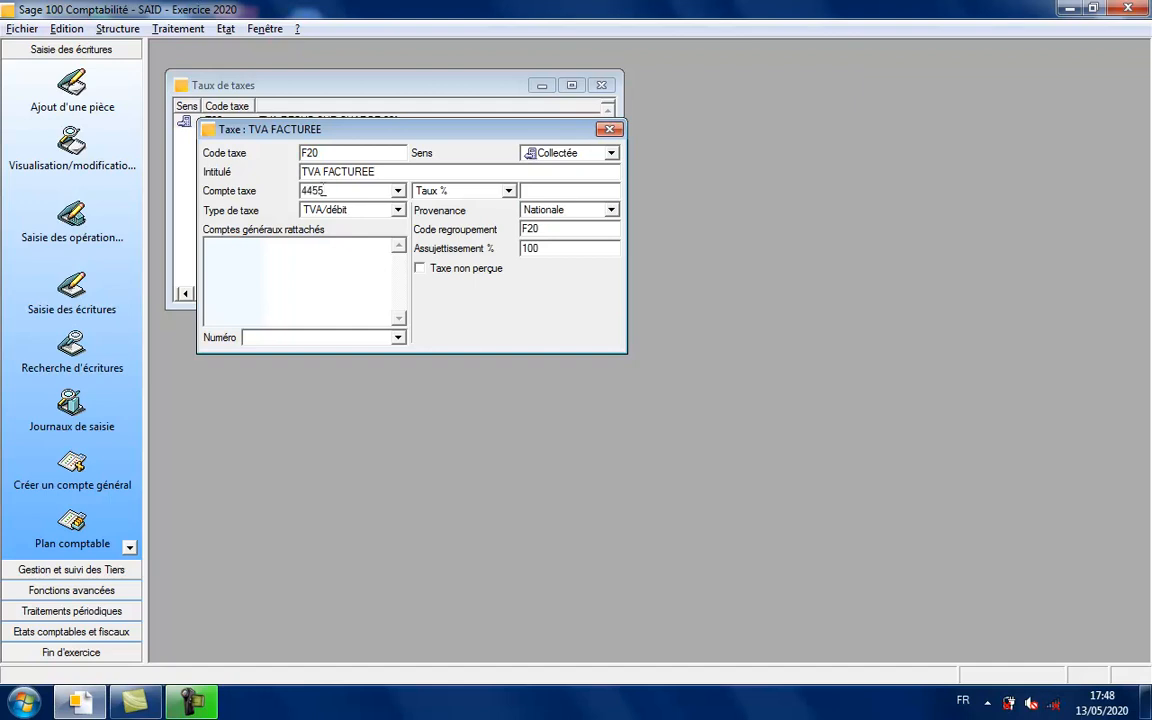
type("0000")
type("20")
left_click(398, 211)
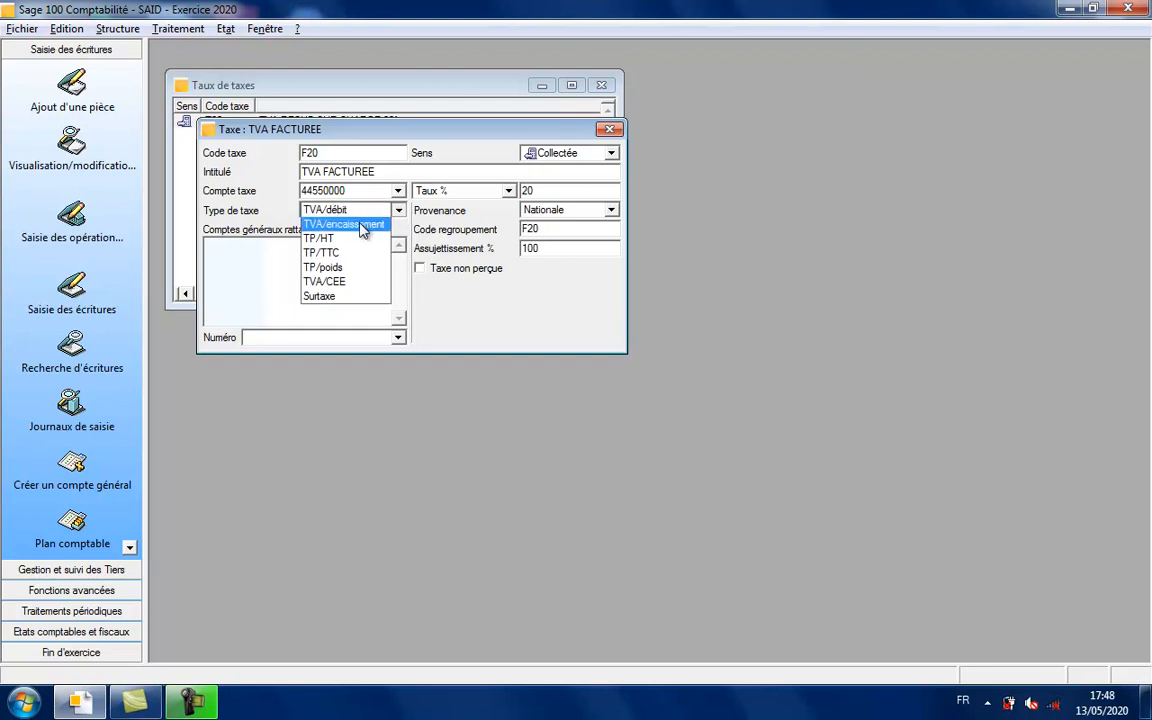
left_click(362, 226)
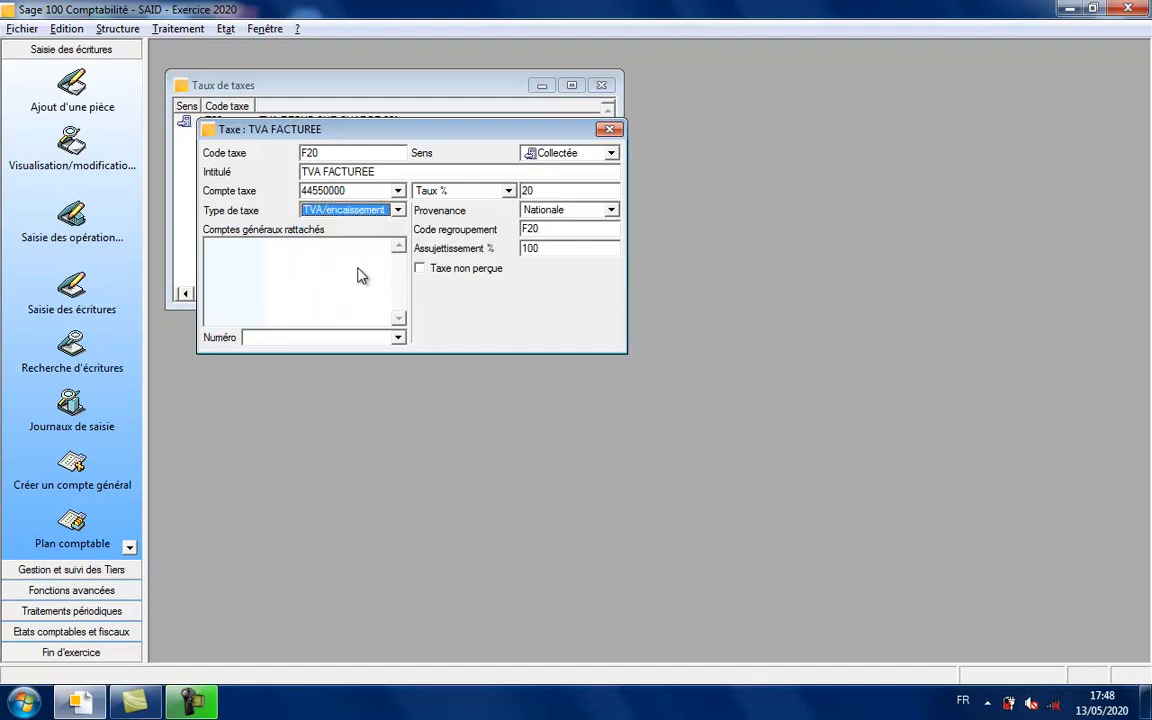
Attach general accounts 71110000 and 71240000 to the F20 tax, and close its form and the tax rates list
left_click(293, 336)
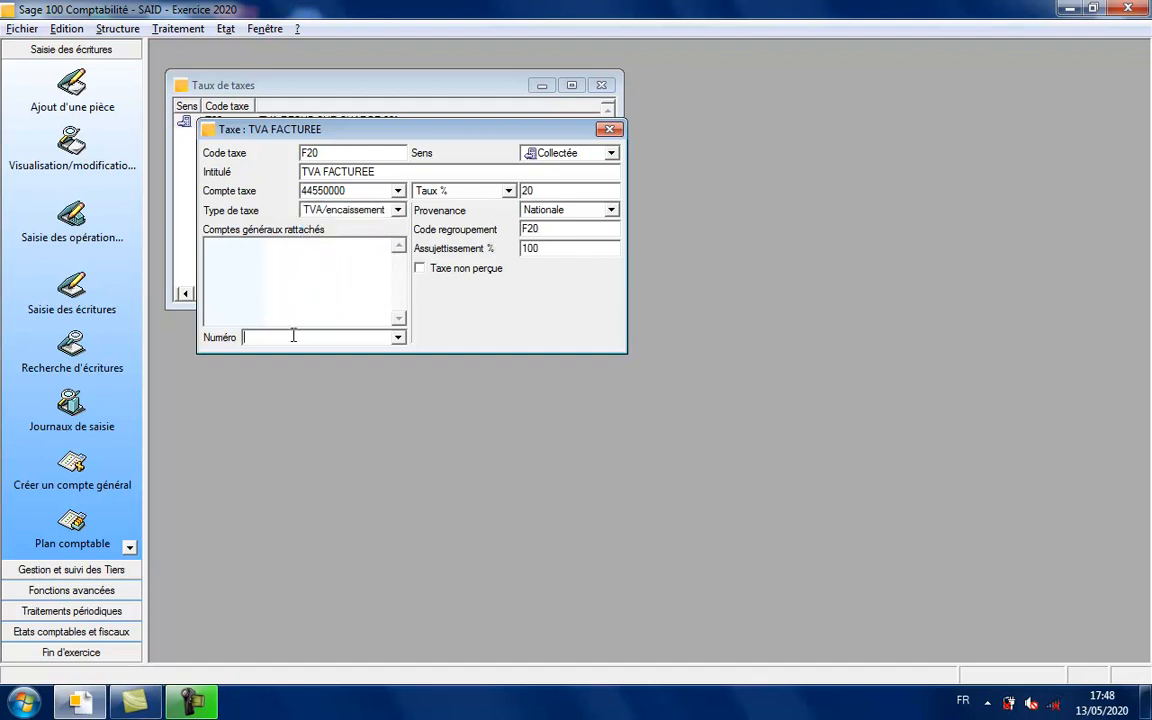
type("71110000")
key("Return")
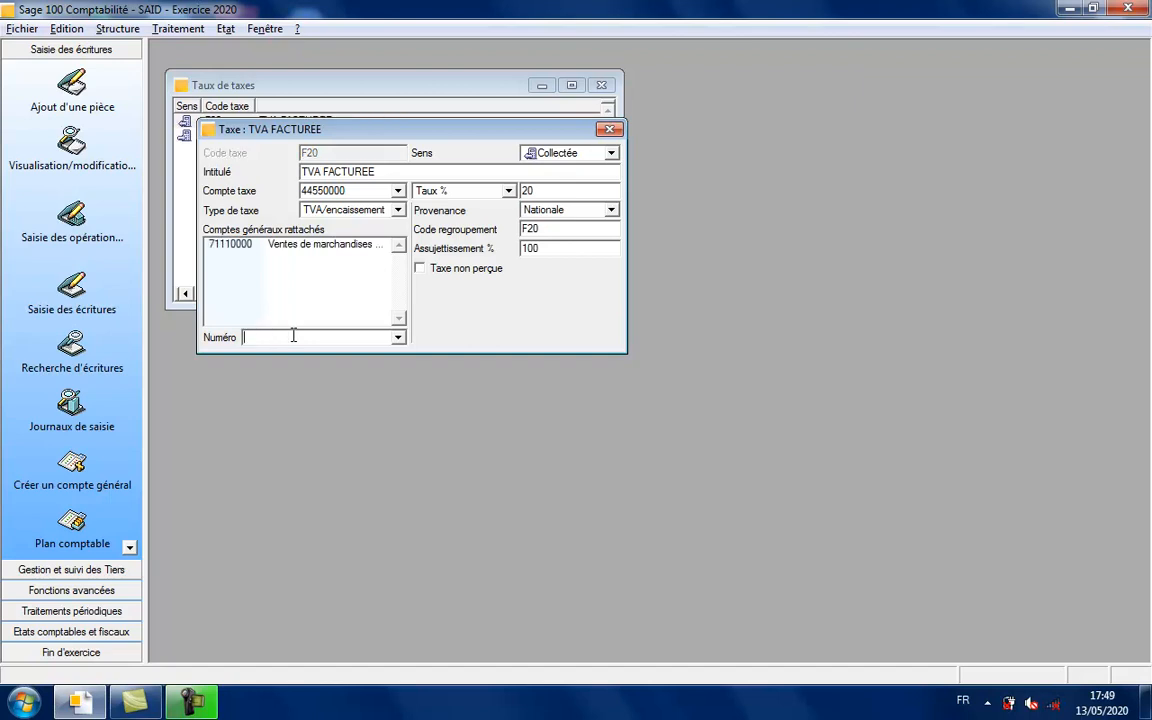
type("7124")
left_click(398, 337)
left_click(398, 342)
key("Return")
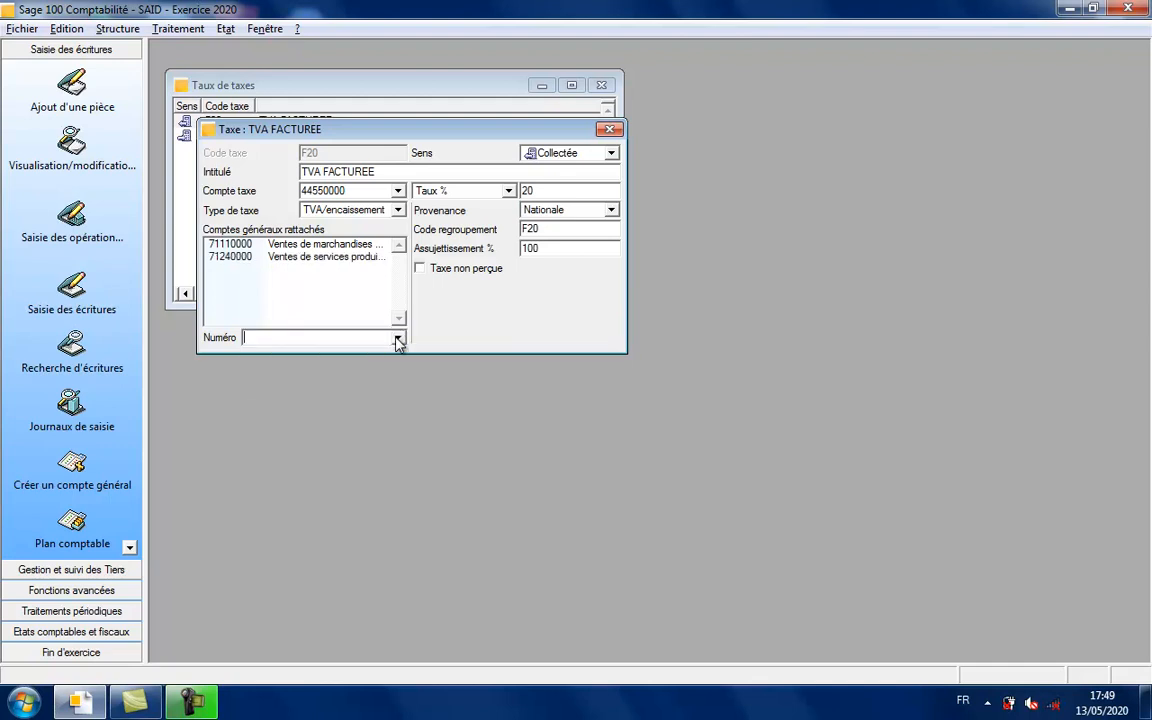
left_click(610, 131)
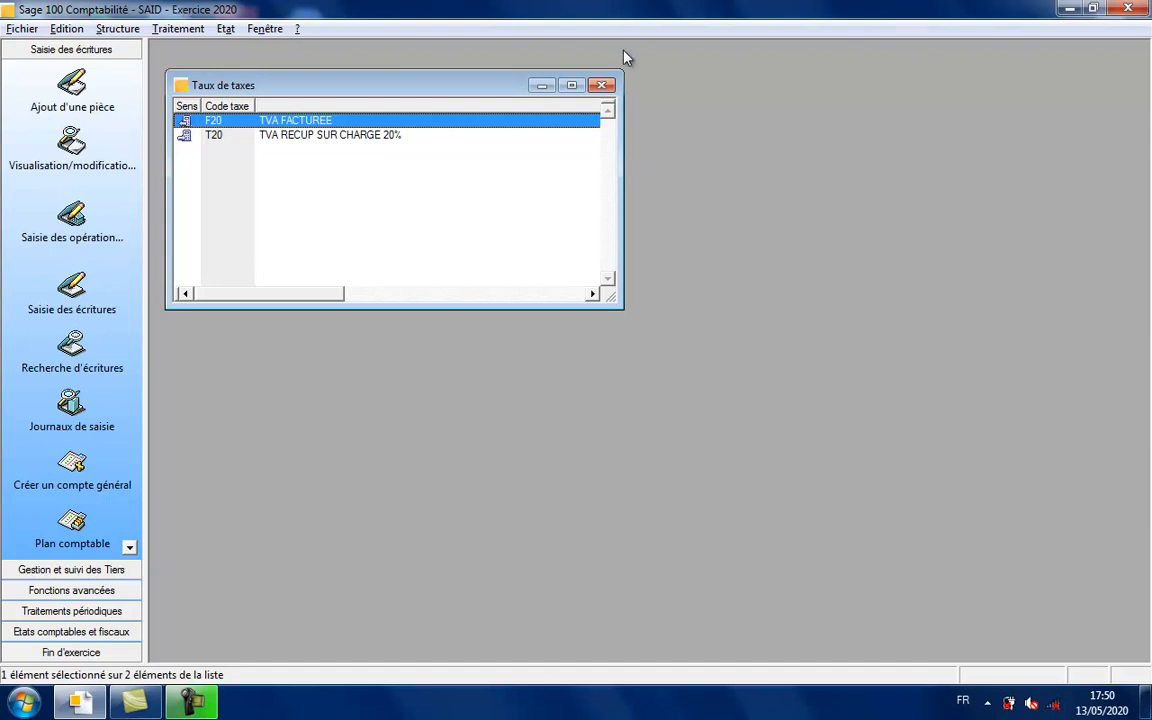
left_click(600, 87)
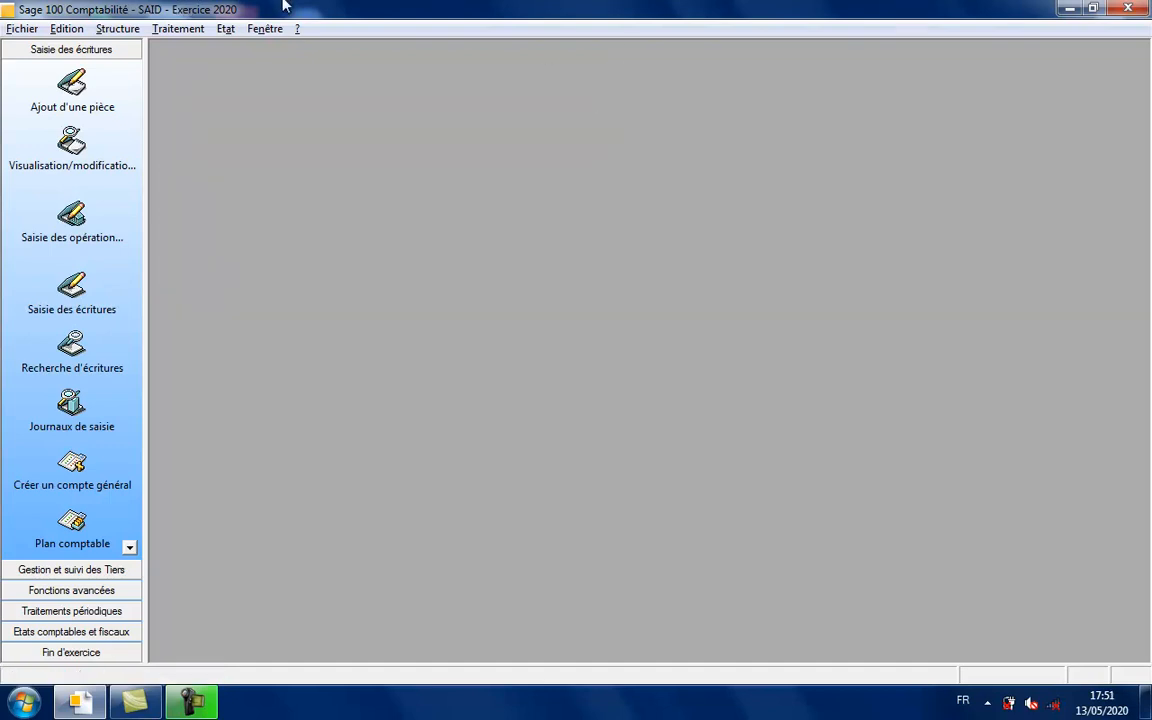
Open the ACH (ACHAT MARCHANDISE) entry journal for January 2020 and maximize its window
left_click(164, 30)
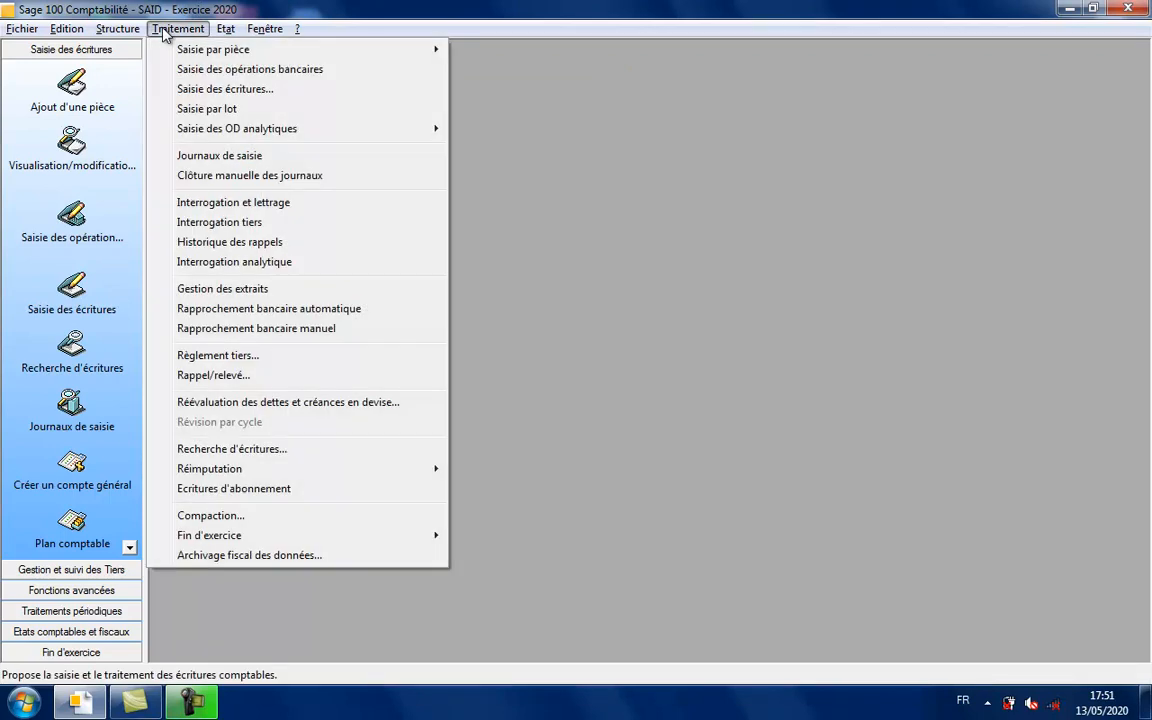
left_click(219, 157)
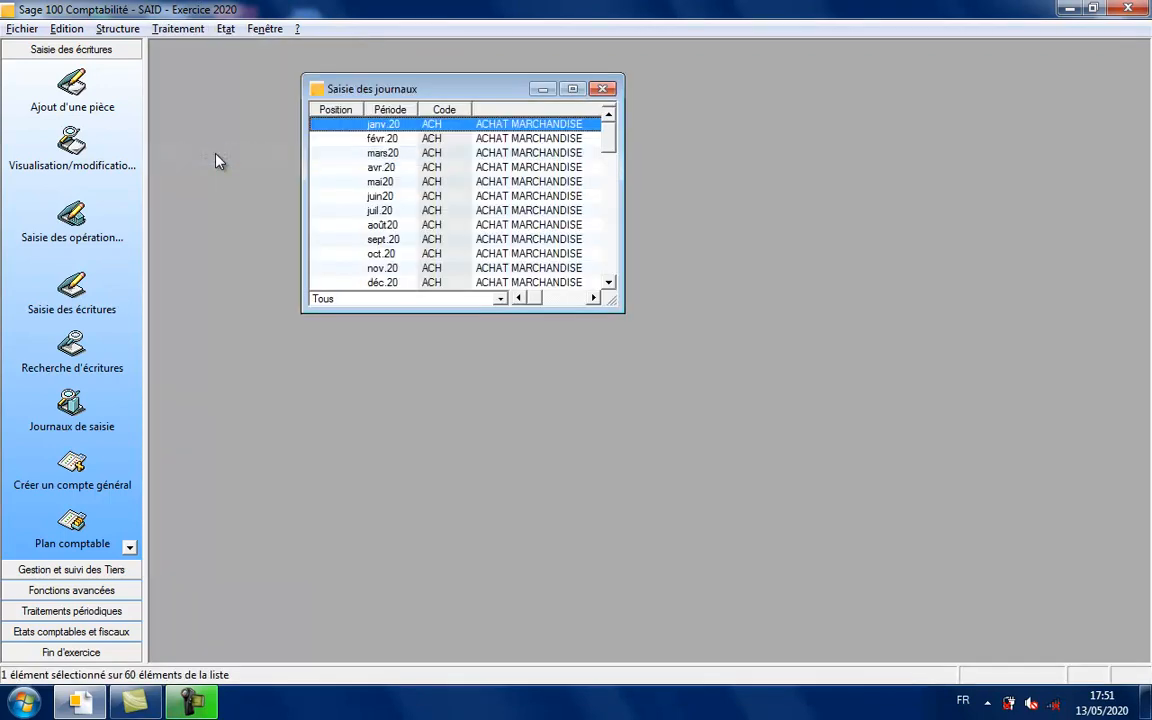
double_click(436, 124)
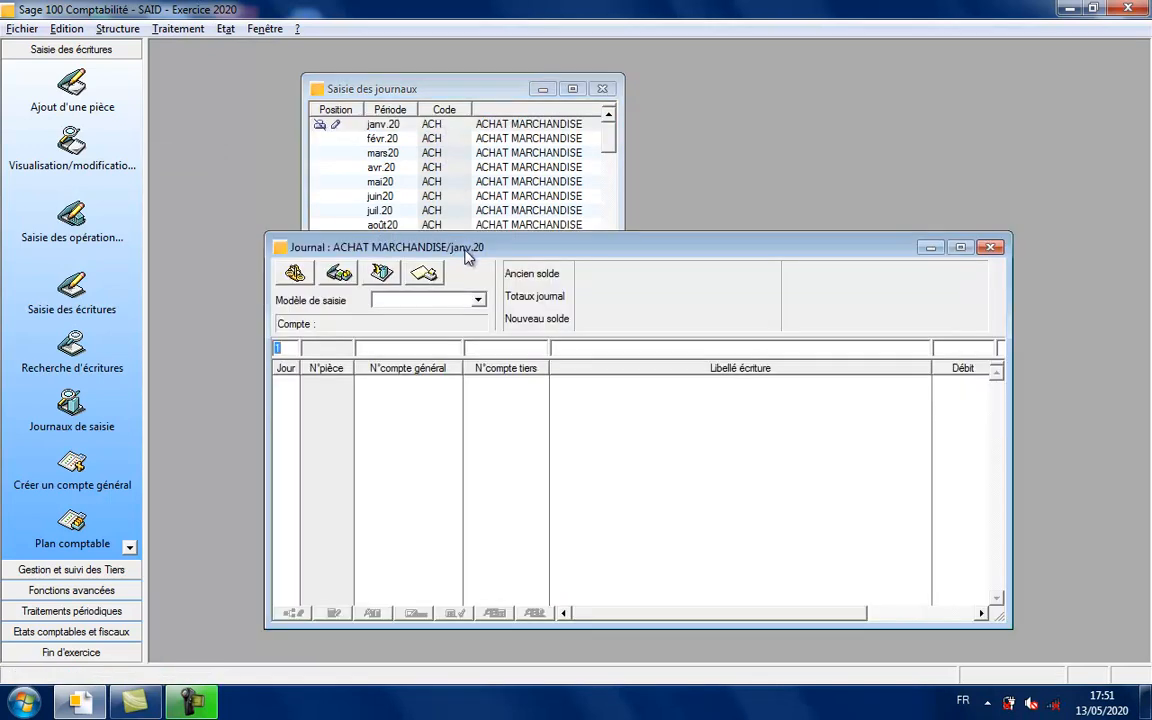
double_click(465, 250)
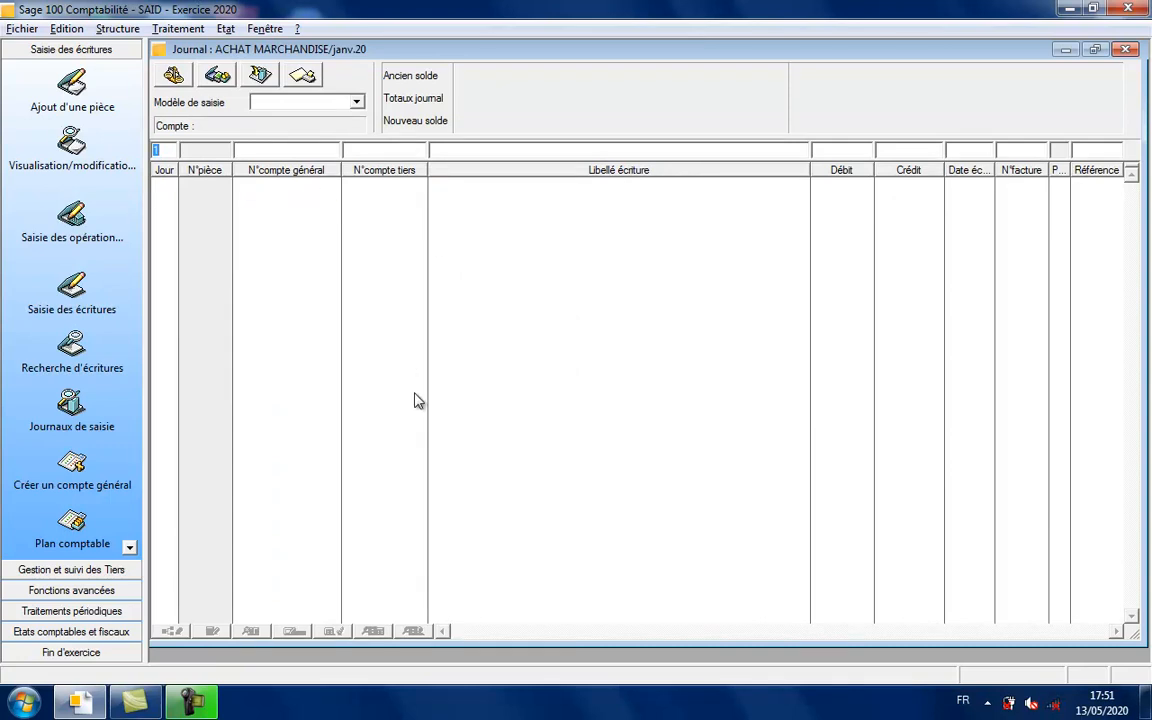
Record a purchase line on day 2 to account 61110000, labelled "FACT N 123", with a debit of 1000
type("2")
key("Tab")
type("61110000")
key("Tab")
type("FACT N")
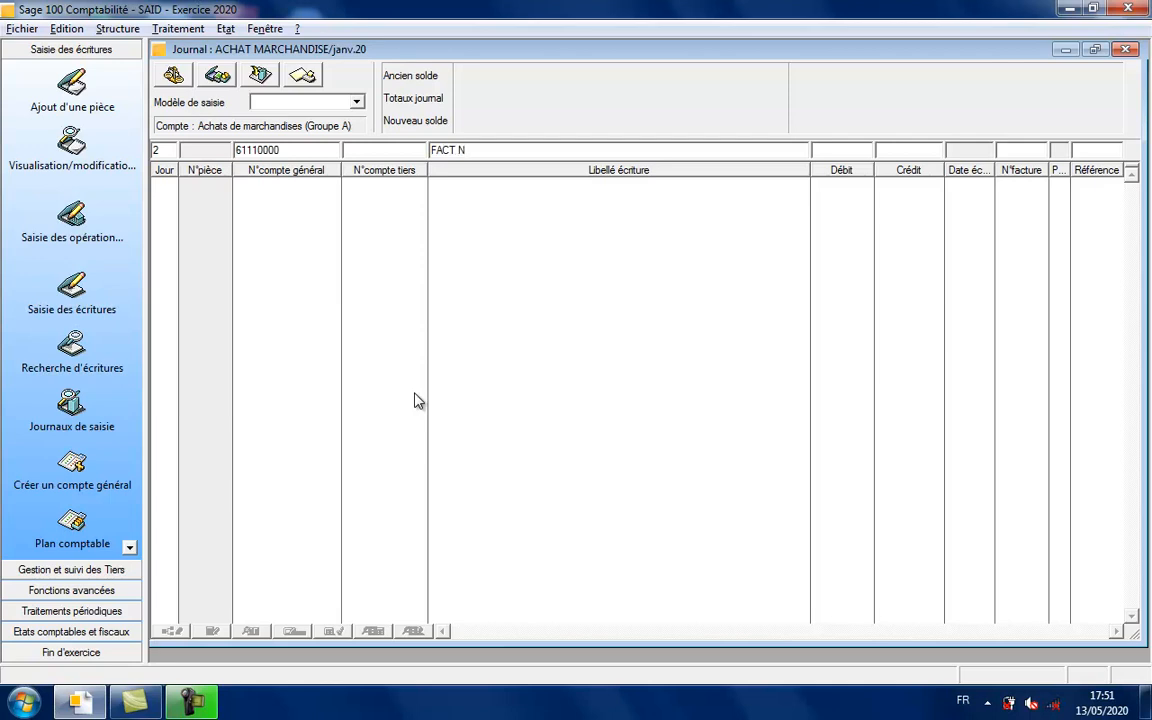
type(" 123")
key("Tab")
type("1000")
key("Return")
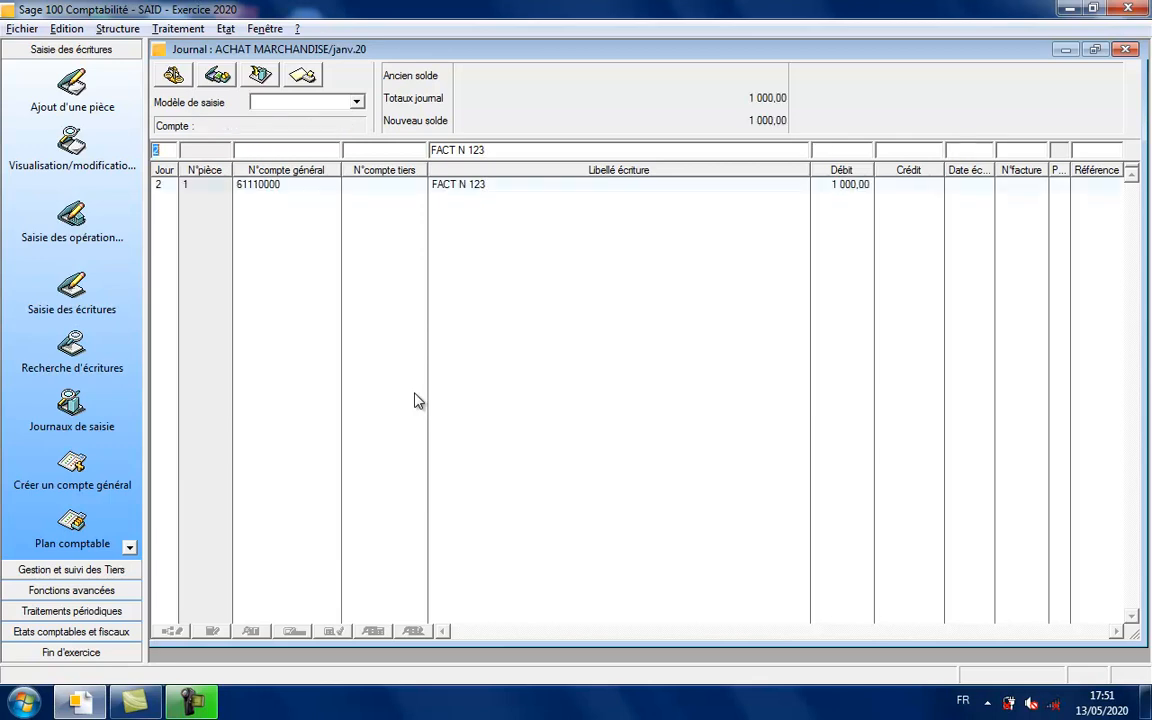
Record the VAT line on day 2 to account 34552000, accepting the proposed label and debit amount
key("Tab")
type("34552000")
key("Tab")
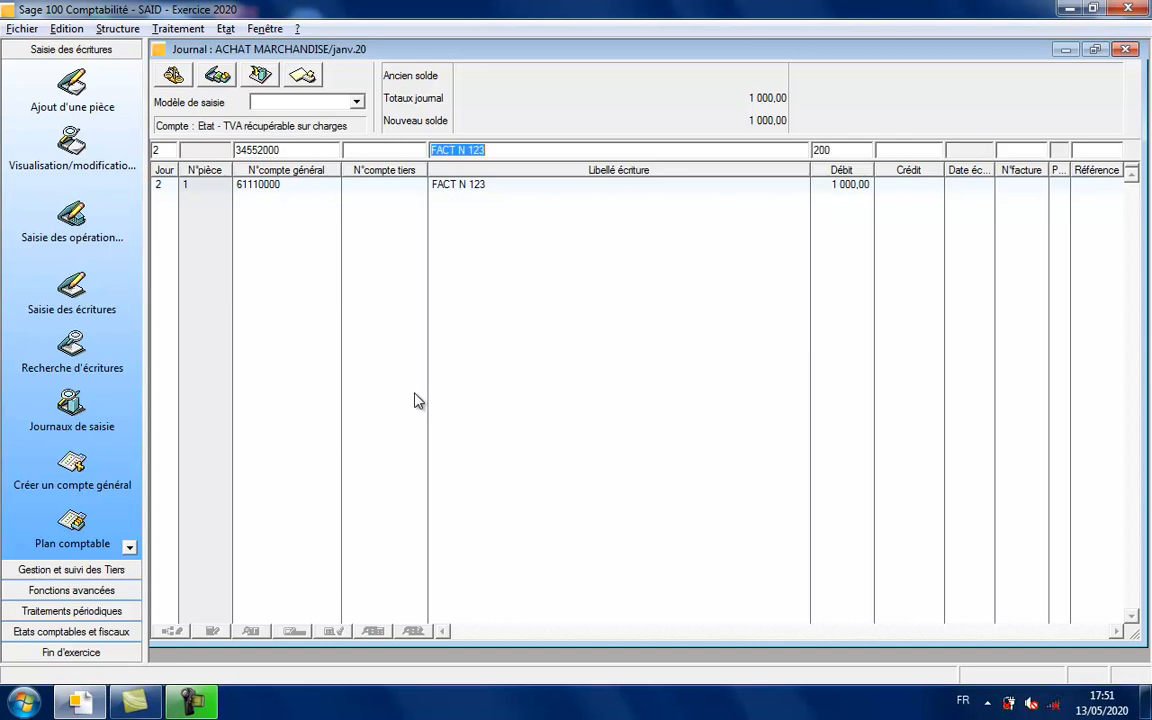
key("Tab")
key("Return")
key("Tab")
key("Tab")
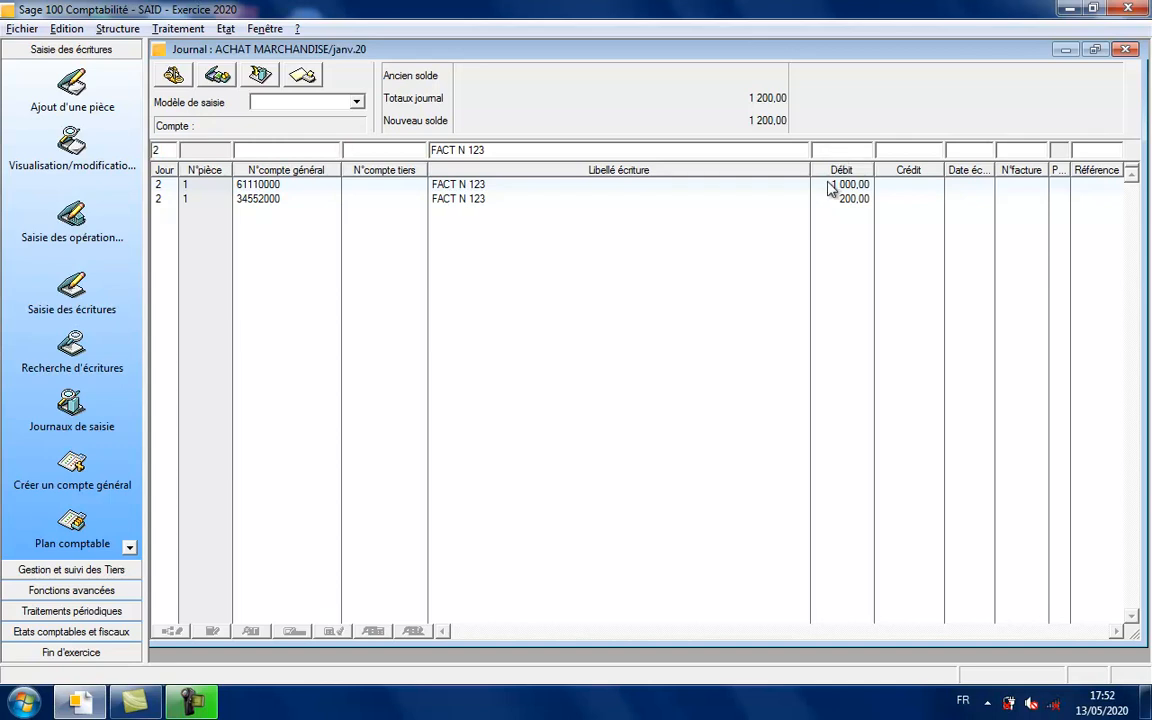
Review the purchase line and the VAT line of invoice "FACT N 123" in the journal
left_click(826, 186)
left_click(821, 198)
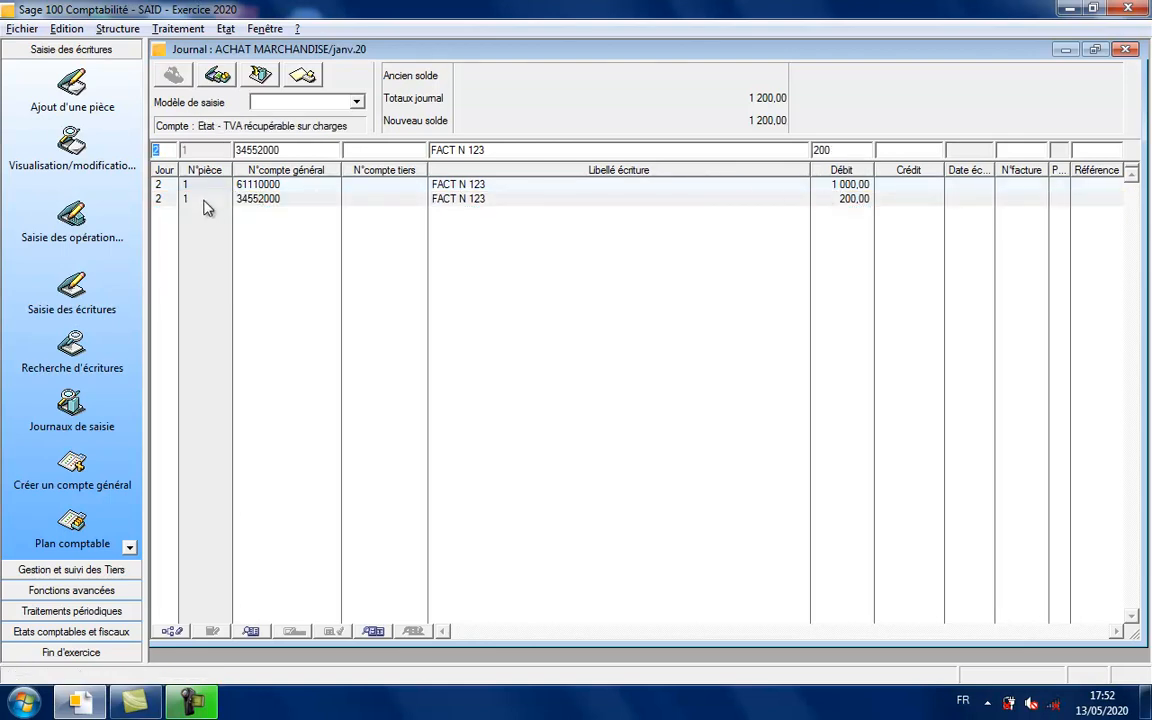
left_click(272, 186)
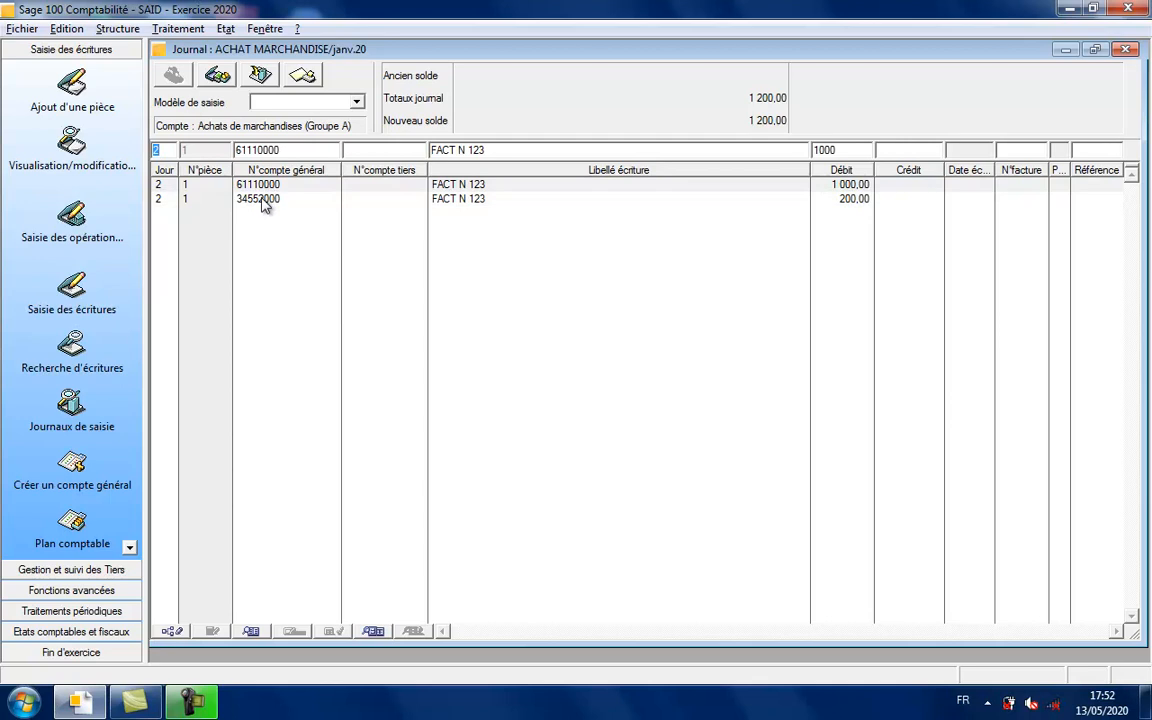
Delete the VAT line on account 34552000 and the purchase line on account 61110000 from the journal
left_click(263, 199)
right_click(263, 205)
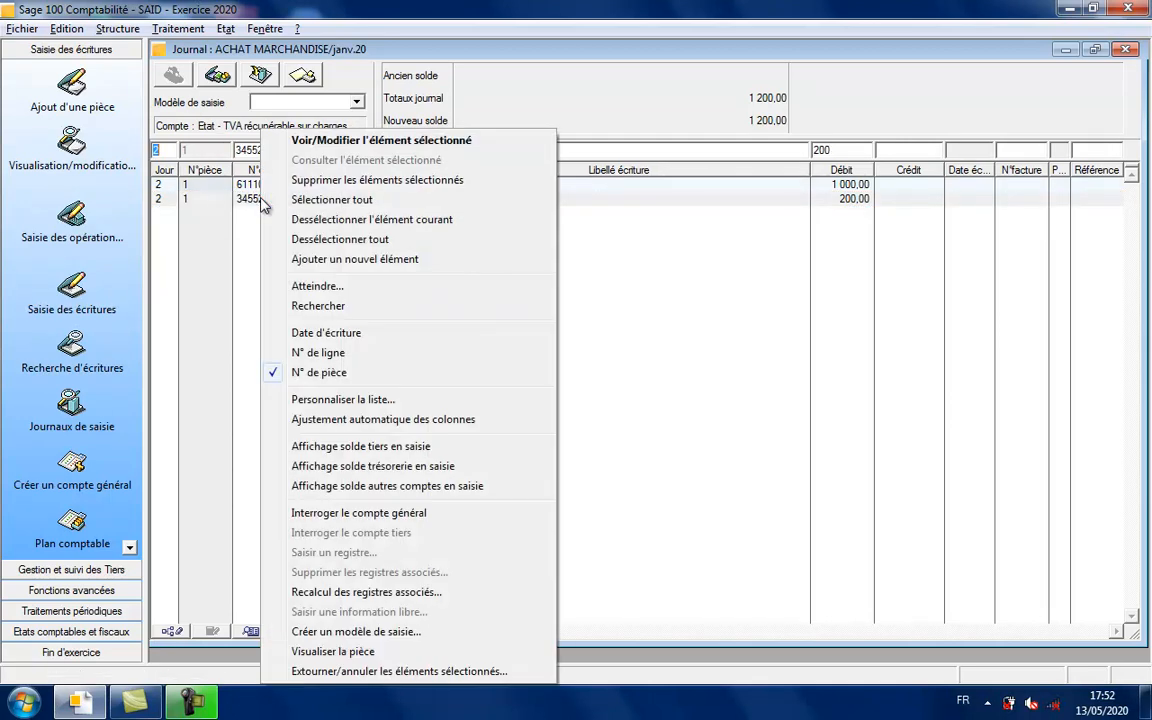
left_click(338, 180)
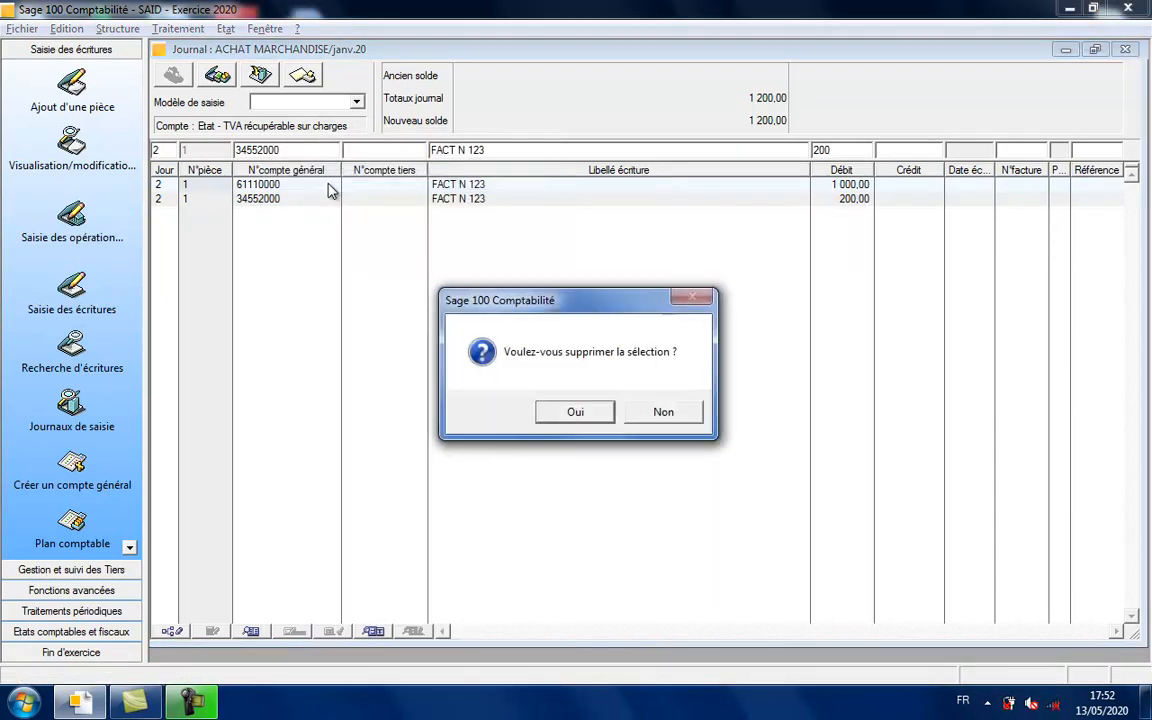
left_click(594, 414)
left_click(464, 186)
right_click(464, 186)
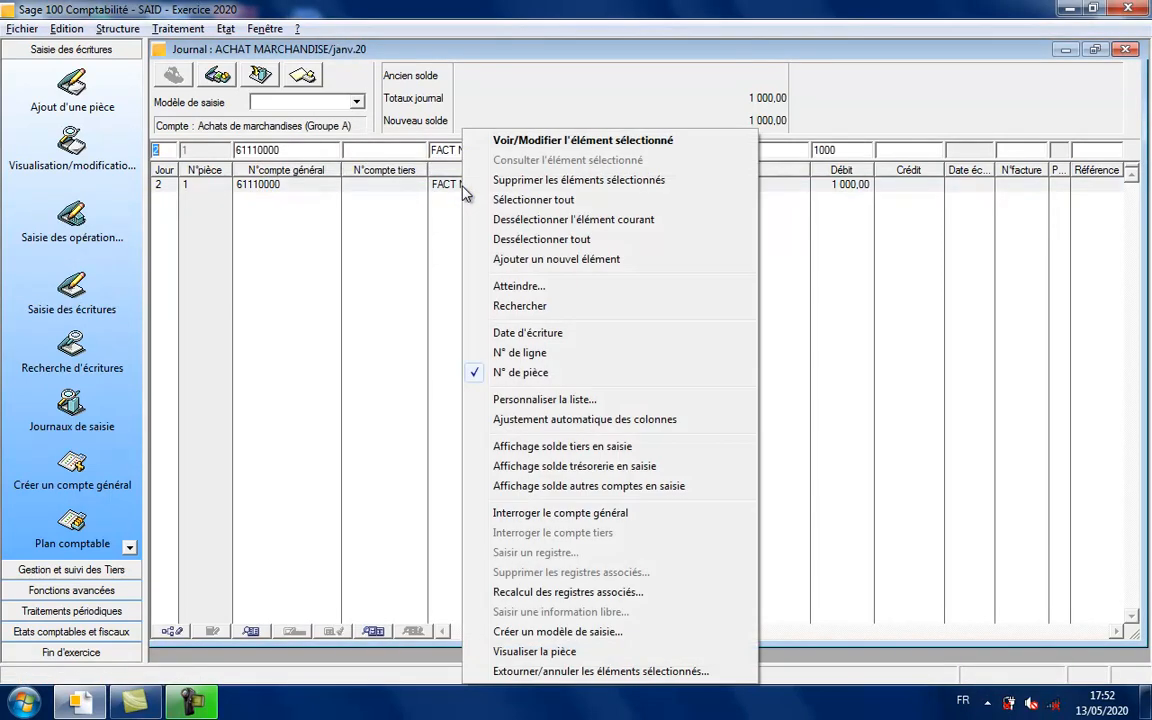
left_click(530, 180)
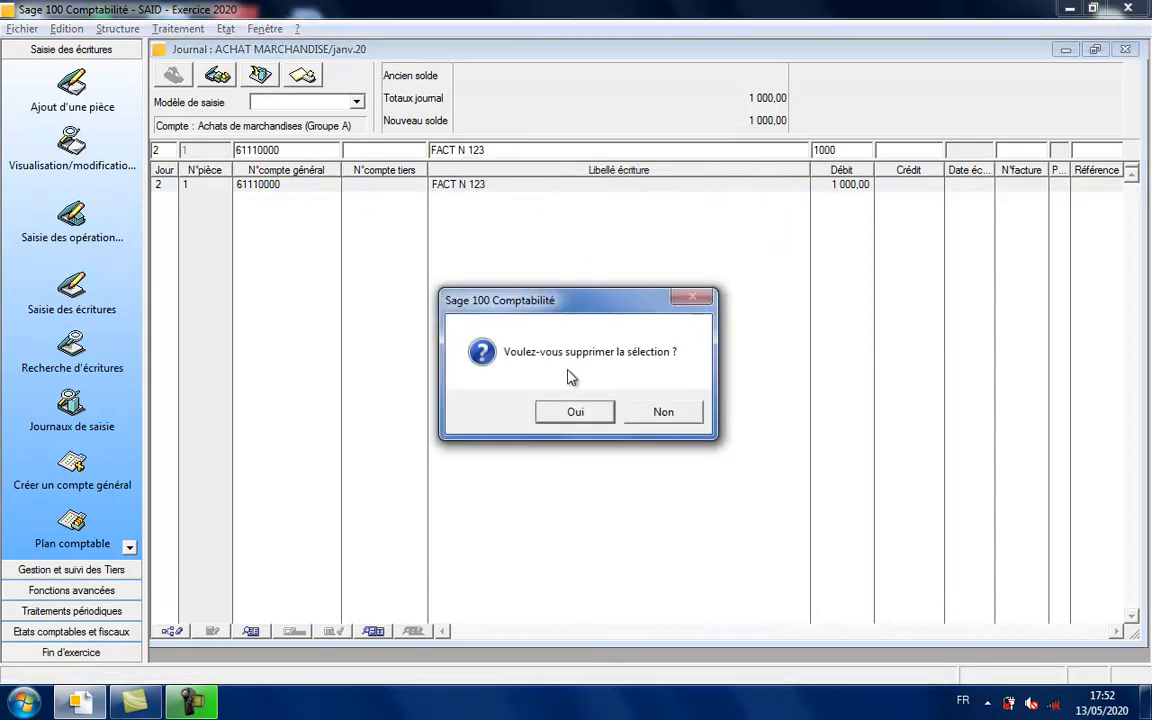
left_click(574, 413)
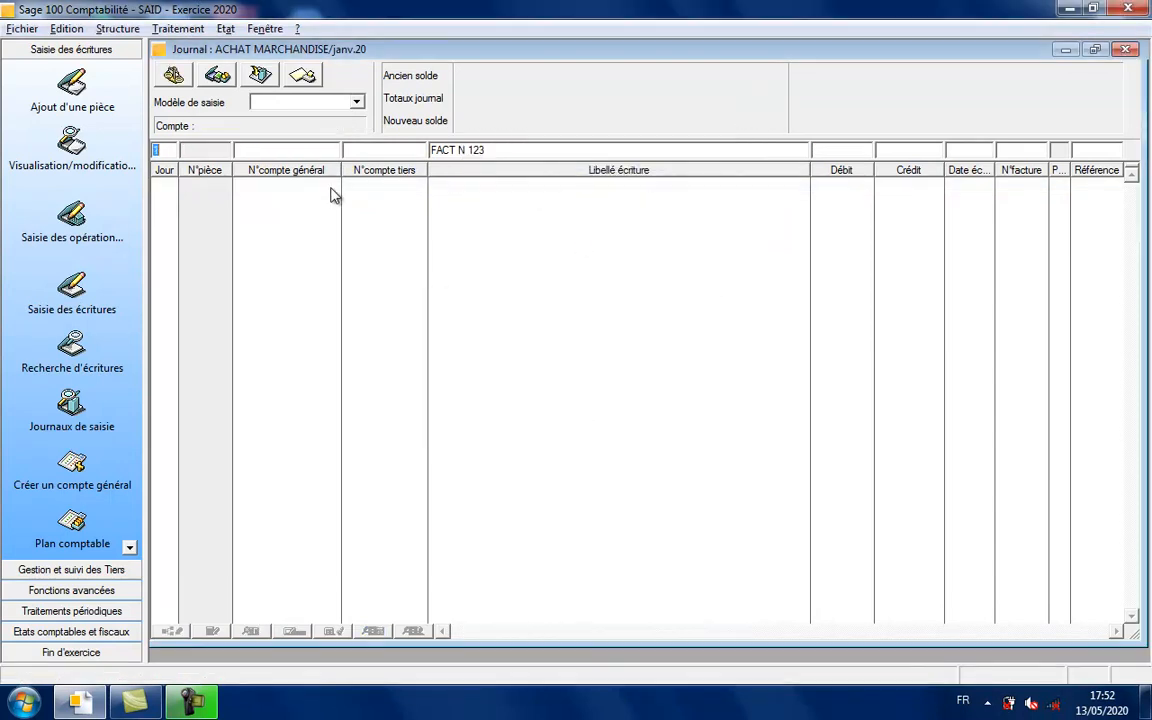
Record a purchase line on day 1 to account 61220000, keeping the label "FACT N 123", with a debit of 1000
key("Tab")
type("6122")
key("Tab")
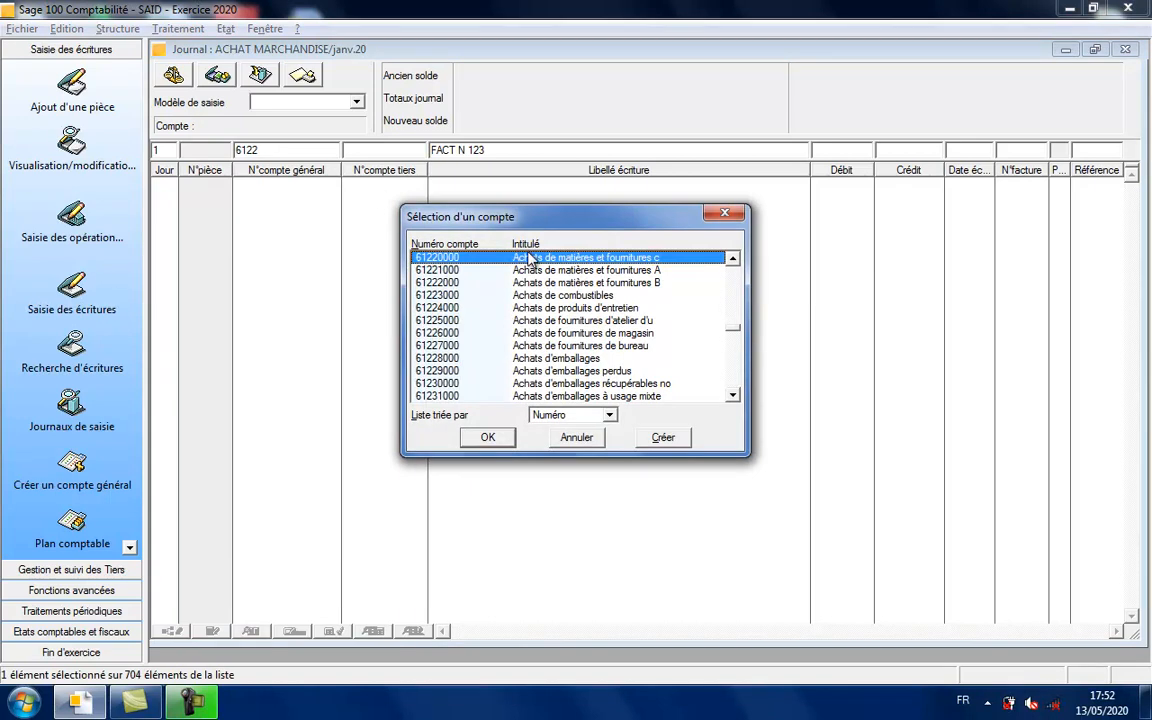
double_click(529, 258)
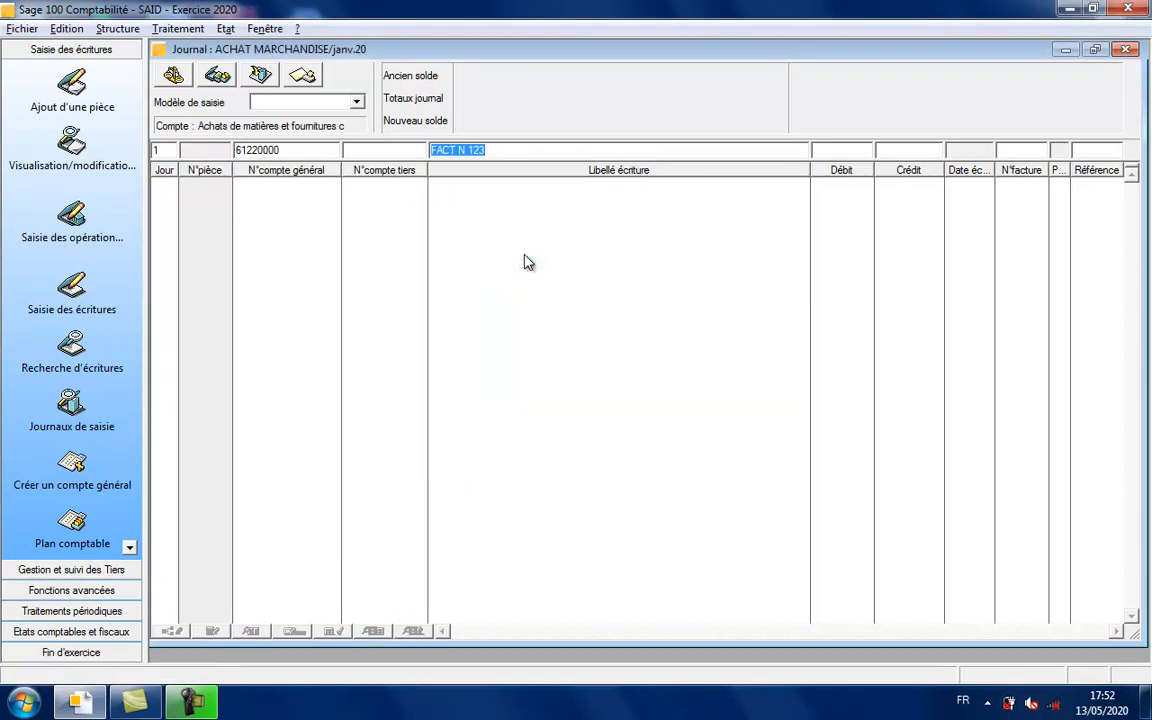
key("Tab")
type("1000")
key("Return")
Enter the VAT line on day 1 to account 34552000, keeping the proposed label and debit amount
key("Tab")
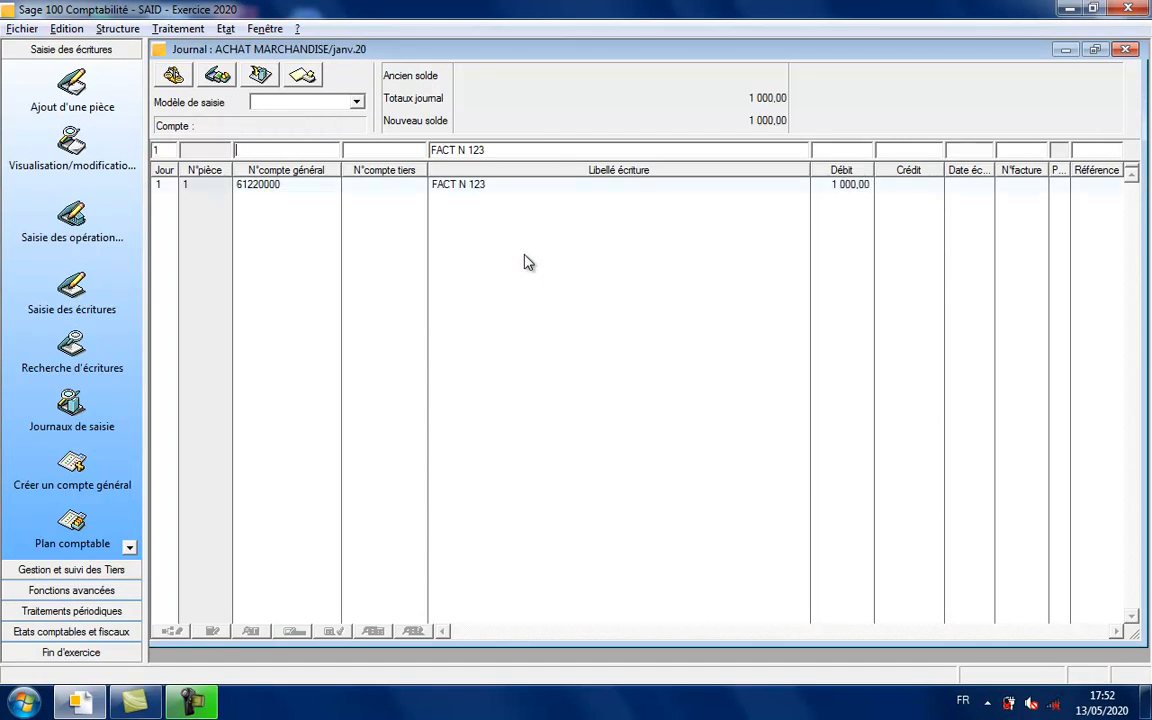
type("34552000")
key("Tab")
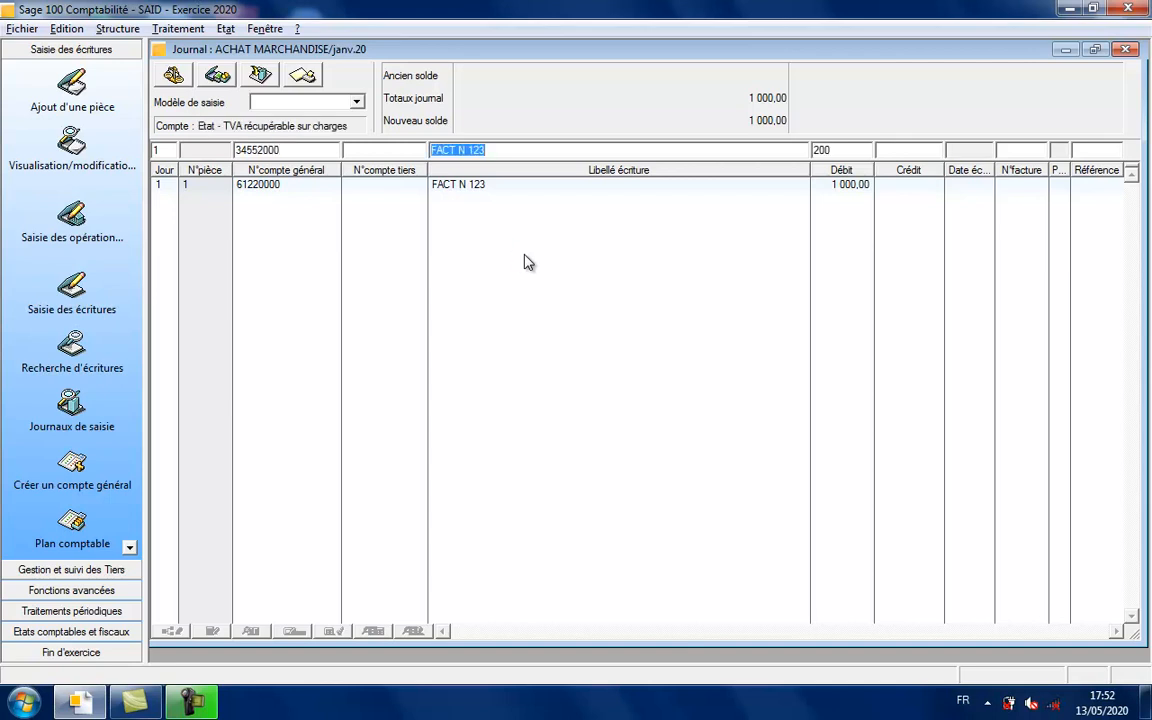
key("Tab")
key("Tab")
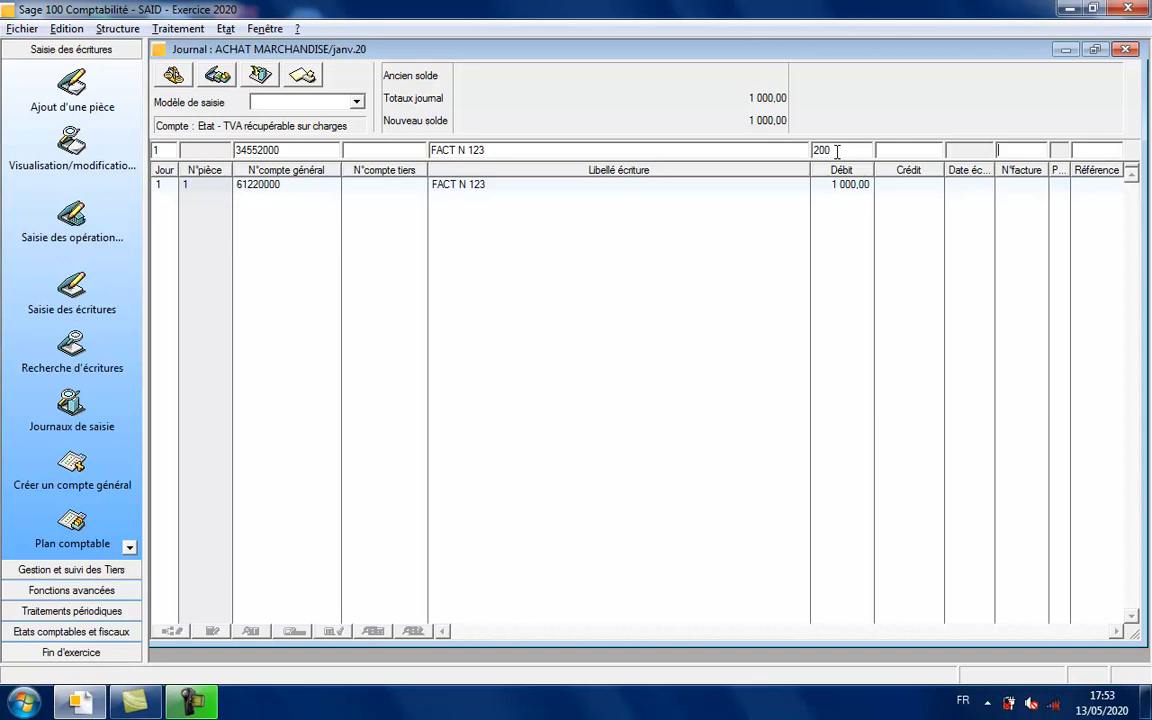